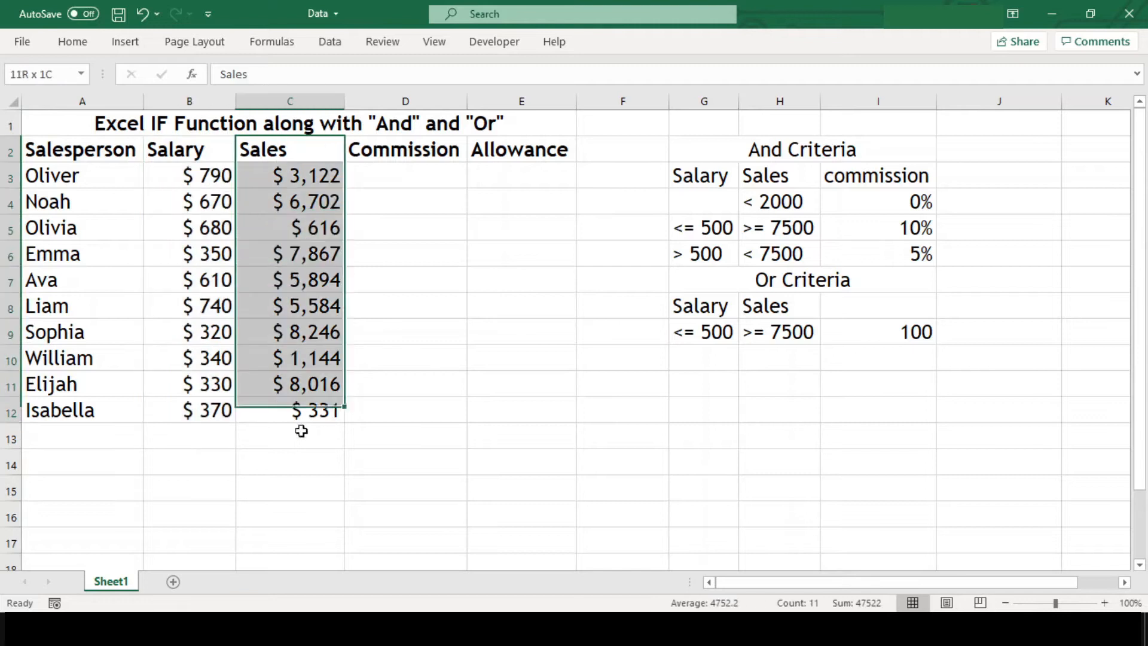
Step: Examine the salesperson table's Salary and Sales data and the empty Commission and Allowance columns
left_click(480, 407)
left_click(200, 180)
key("Right")
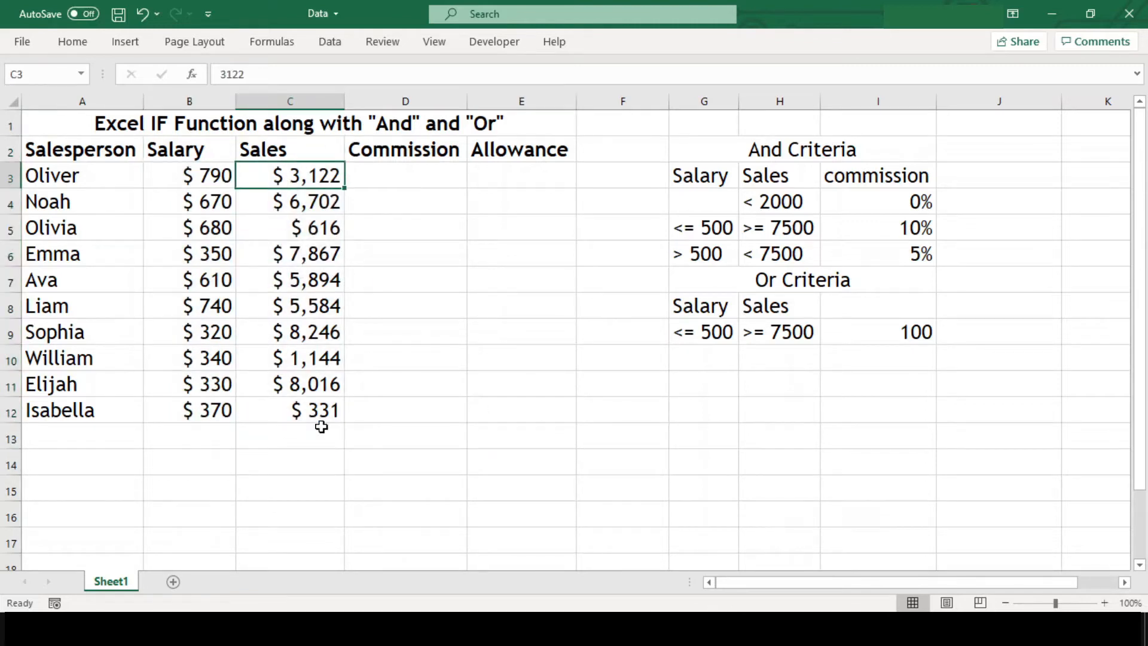
left_click(423, 181)
left_click(437, 152)
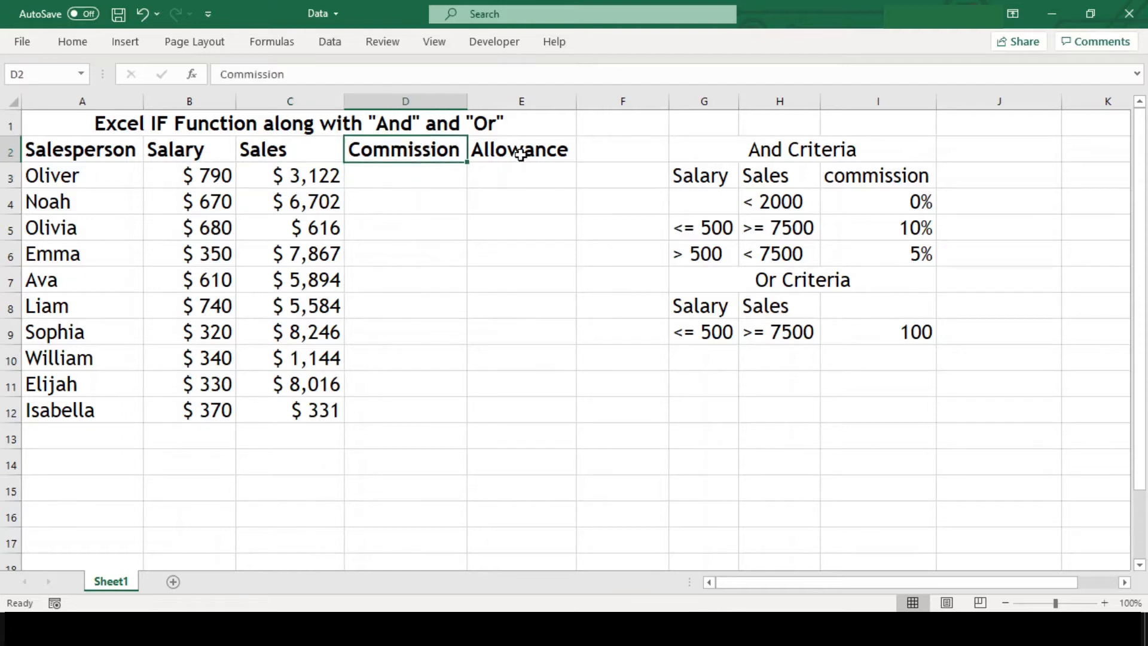
left_click(520, 154)
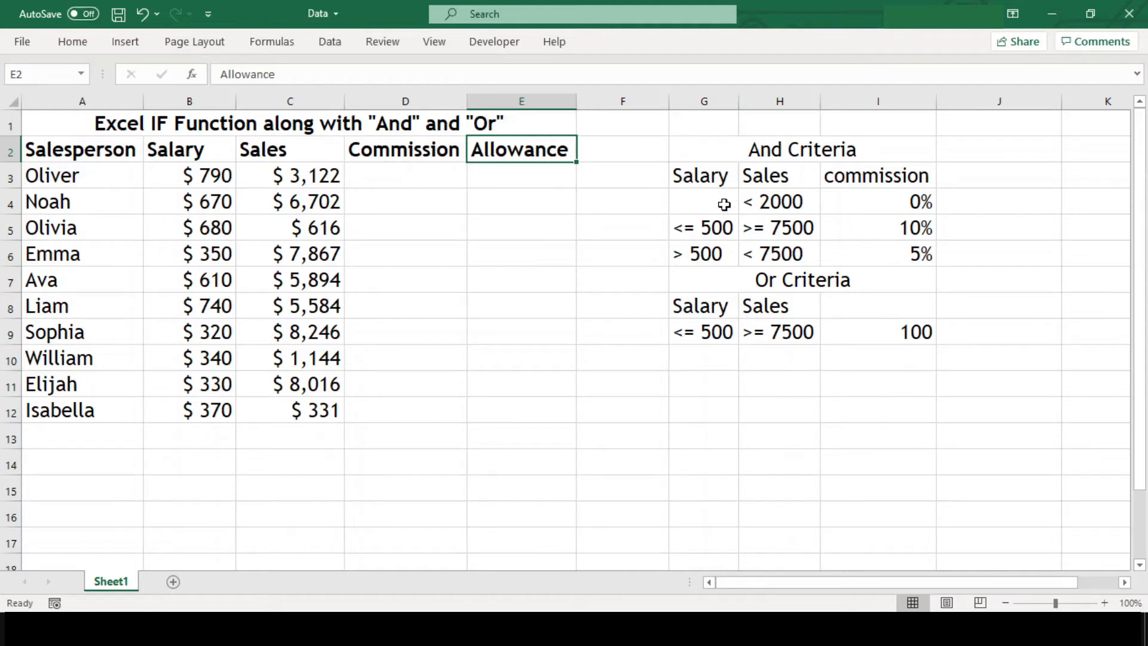
Step: Examine the And Criteria rows for the salary and sales thresholds and the commission rate tied to each
left_click(803, 209)
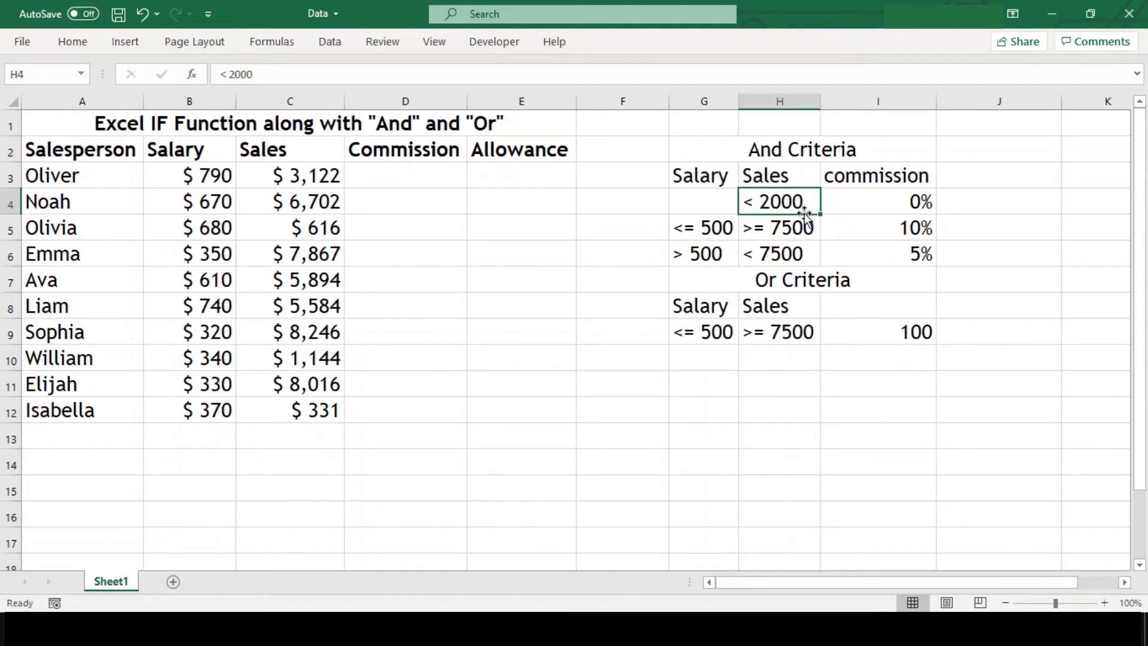
left_click(916, 201)
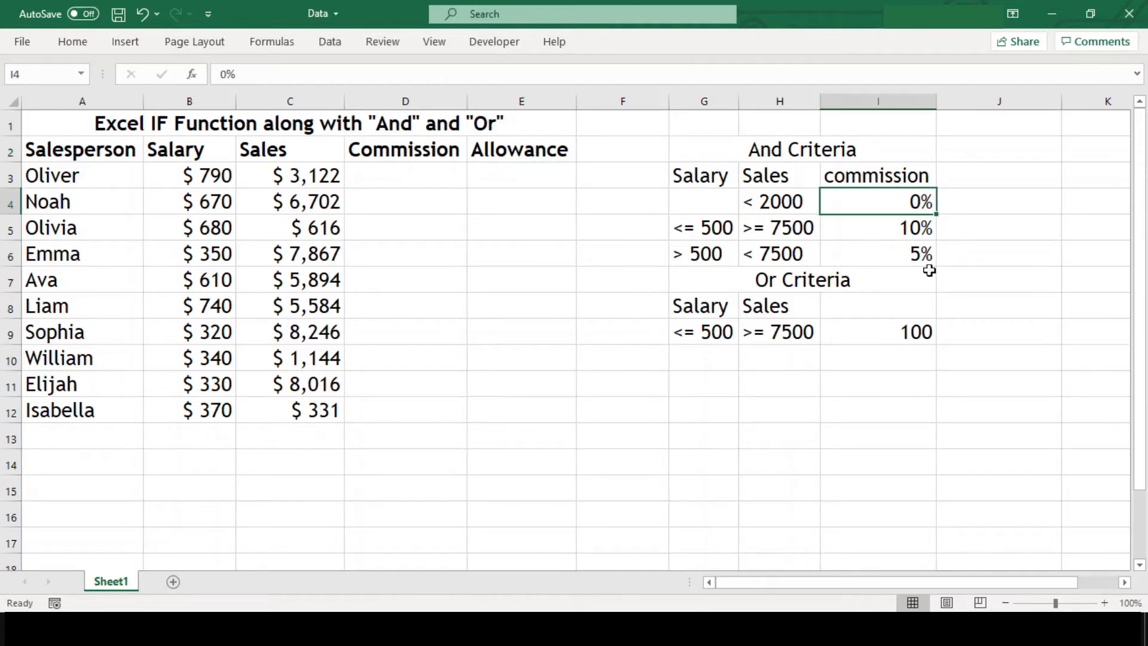
left_click(695, 234)
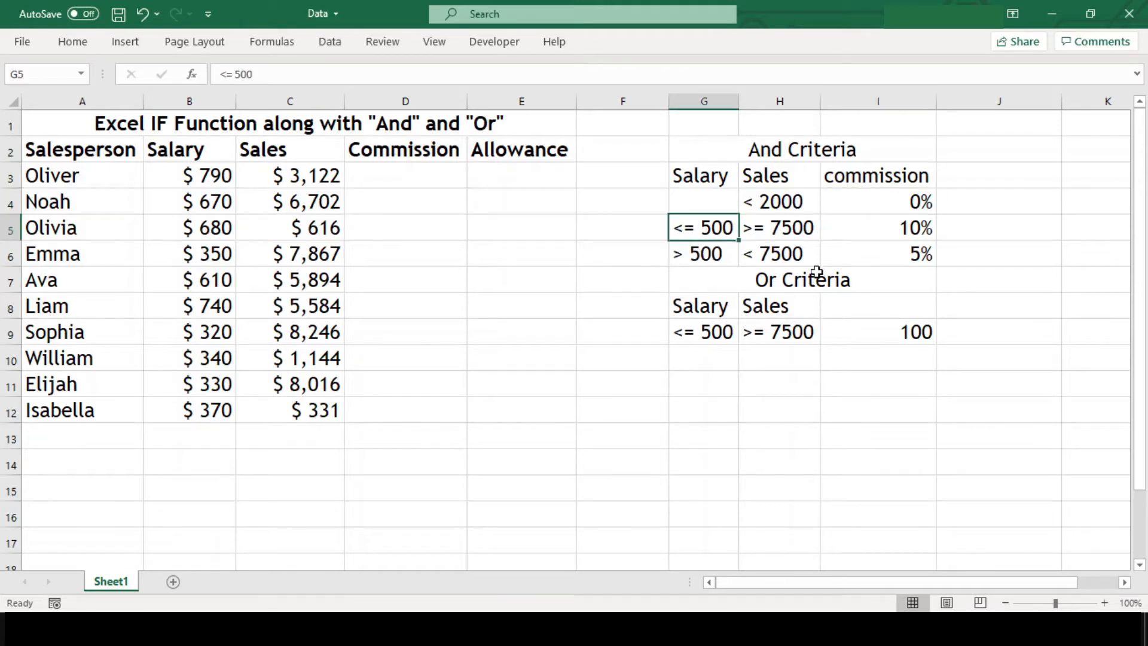
left_click(812, 234)
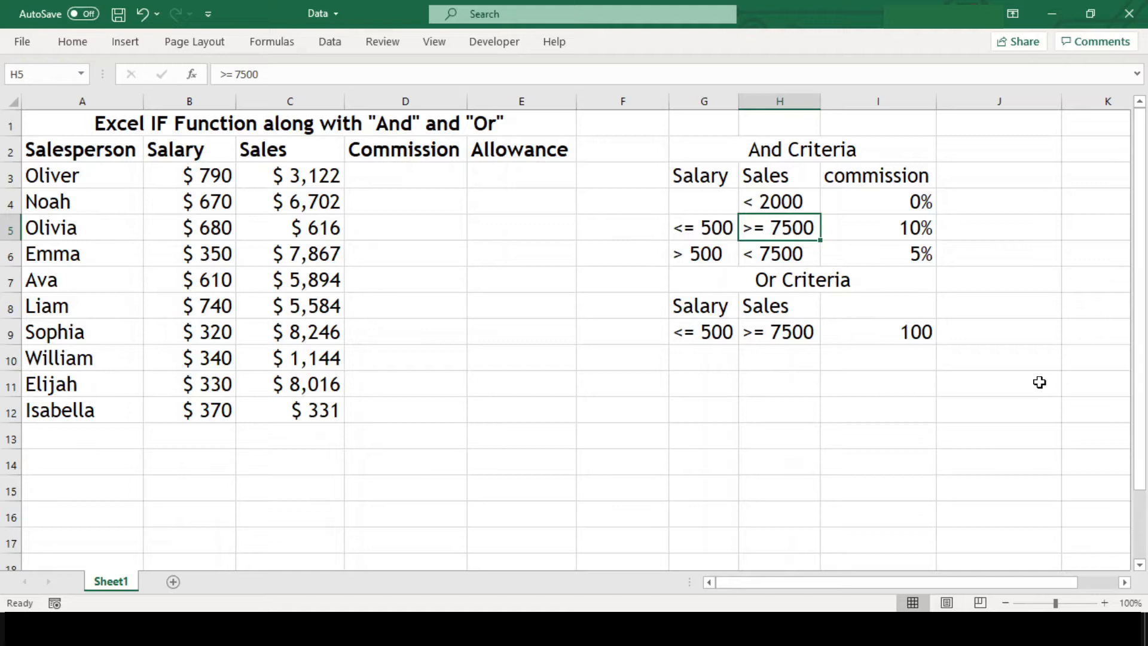
left_click(921, 229)
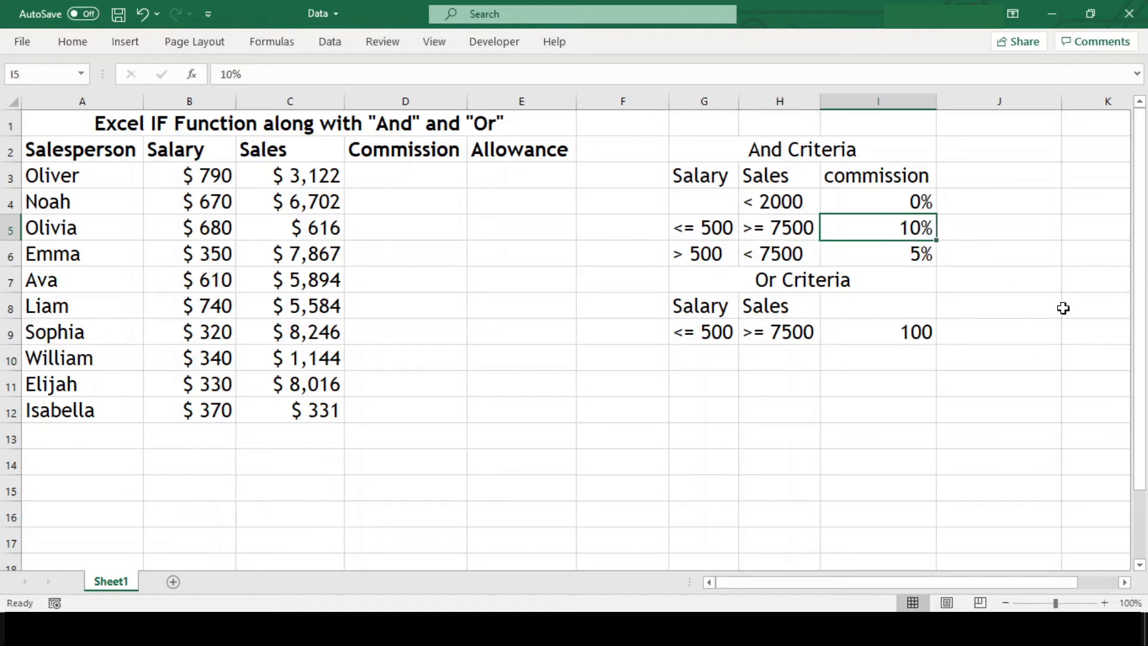
left_click(707, 253)
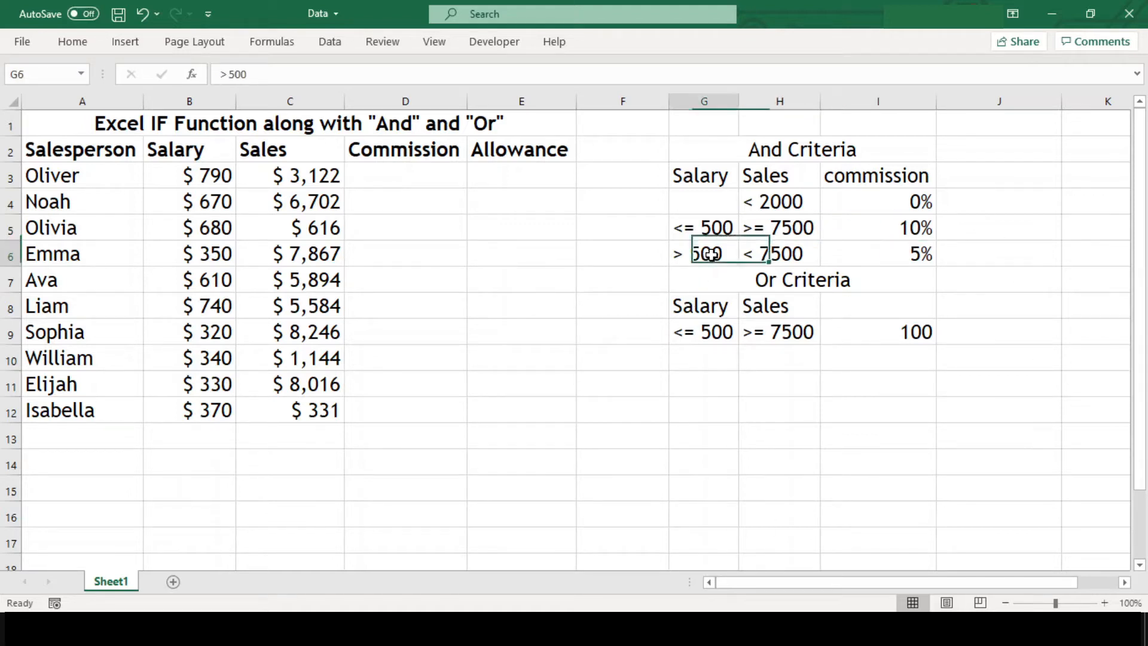
left_click(807, 257)
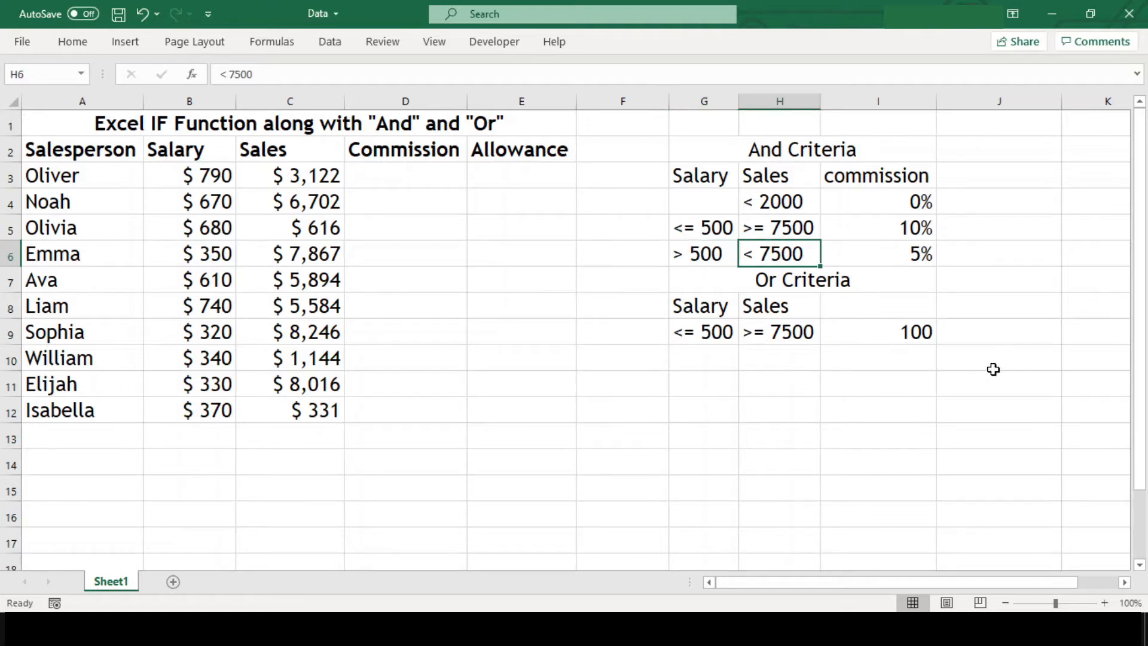
left_click(873, 261)
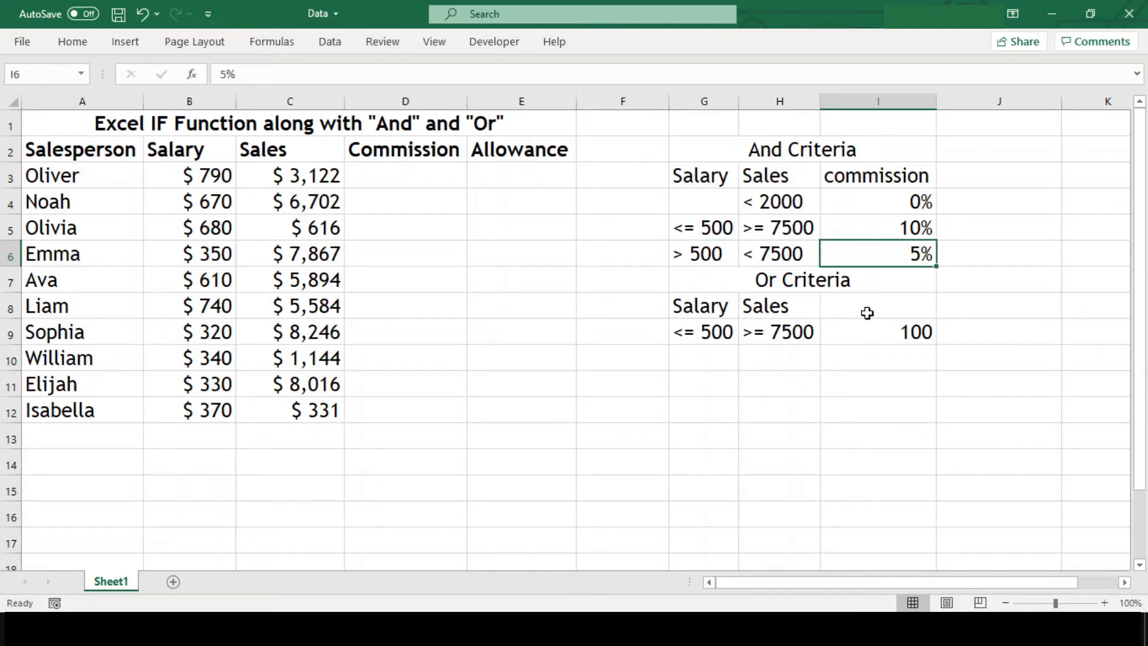
Step: Examine the Or Criteria row for the salary and sales thresholds and the amount that apply to the Allowance column
left_click(514, 154)
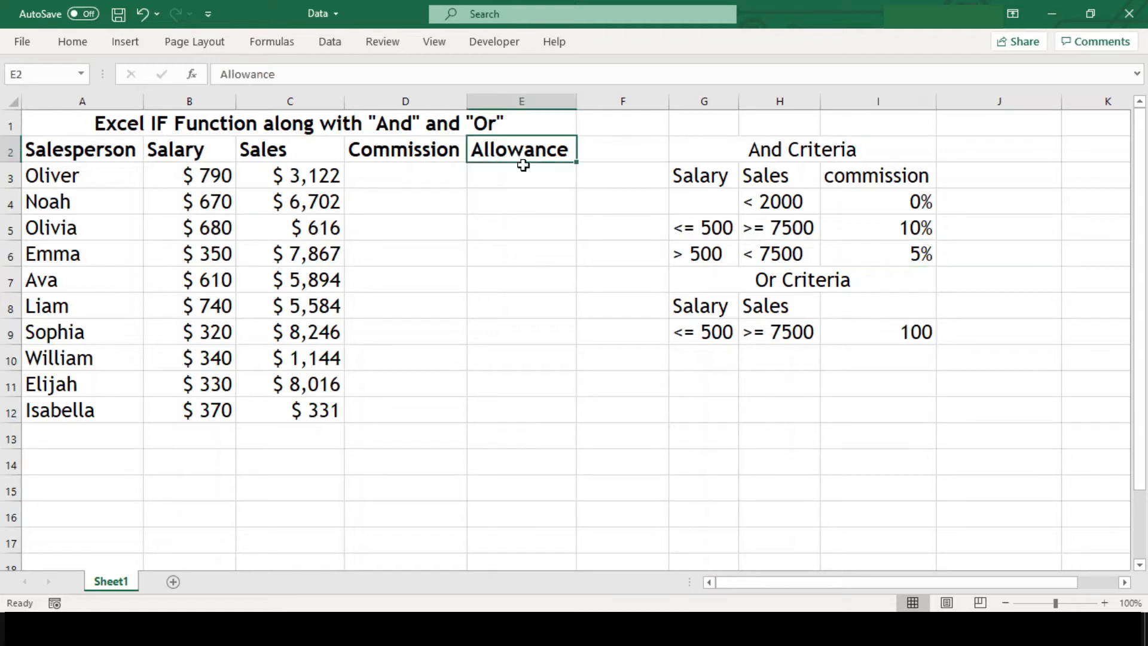
left_click(713, 333)
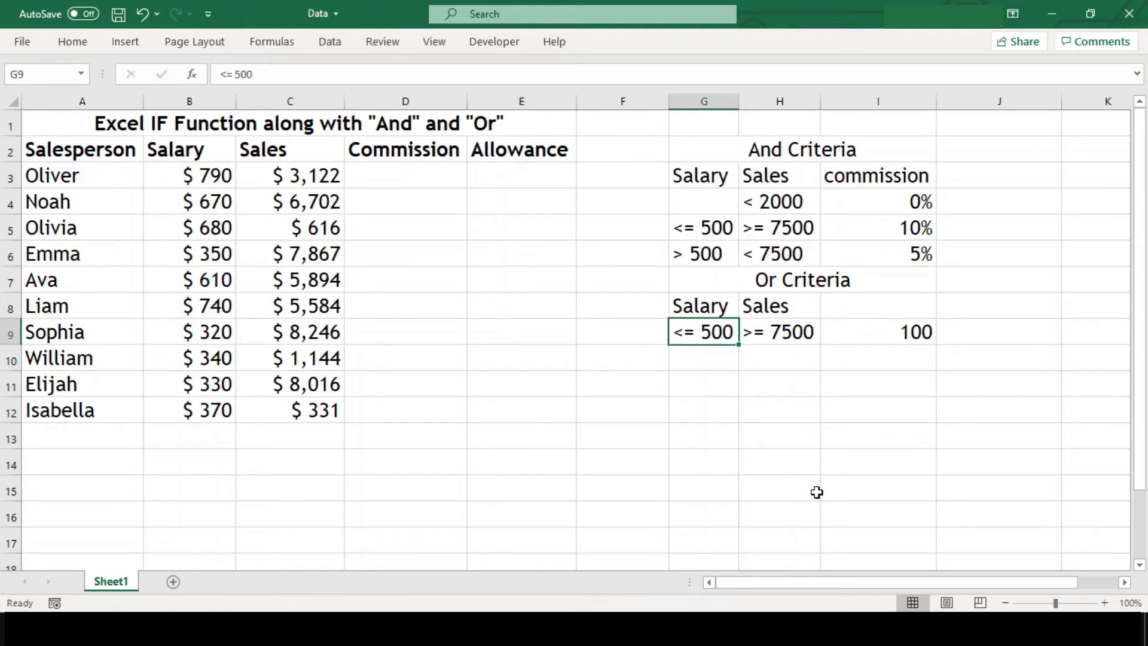
left_click(814, 342)
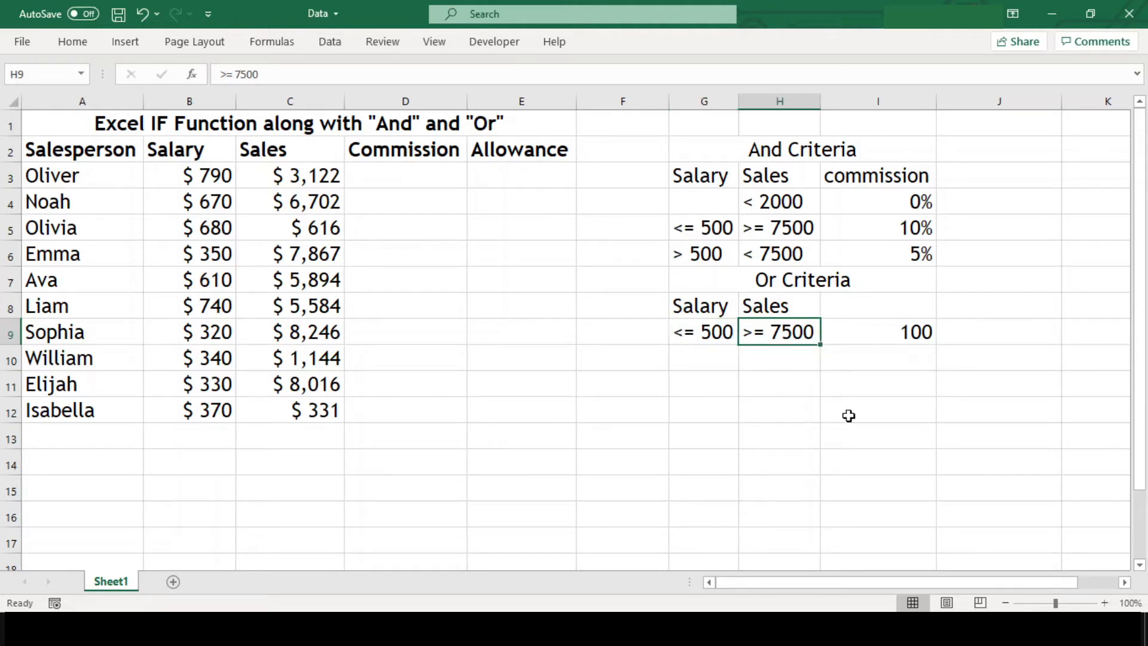
left_click(906, 329)
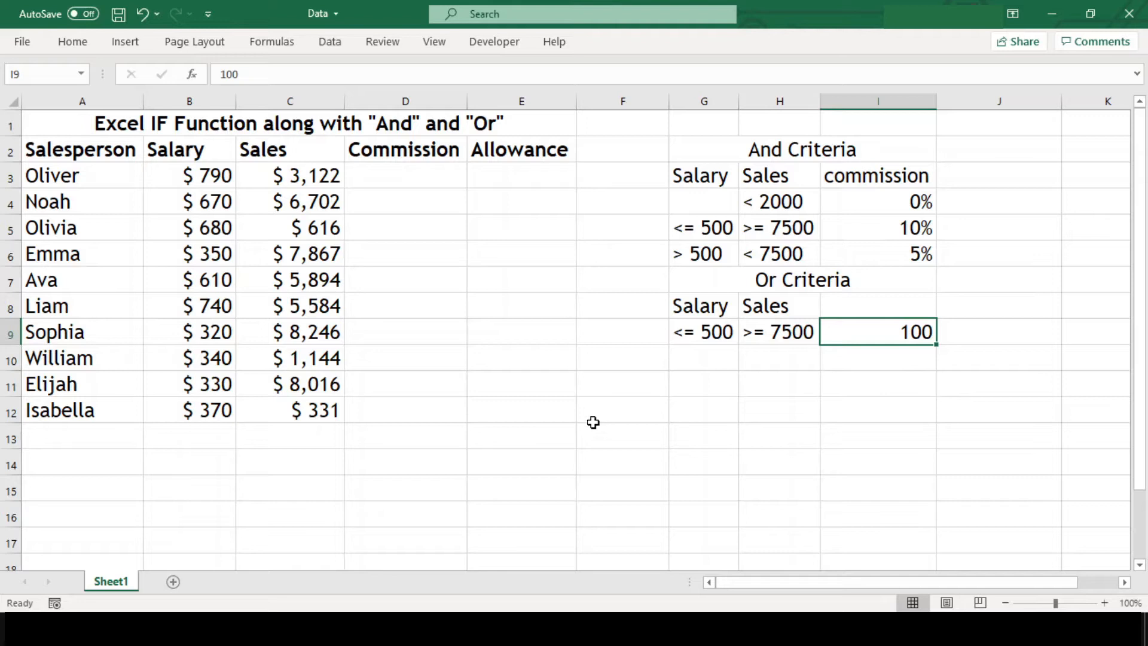
left_click(576, 483)
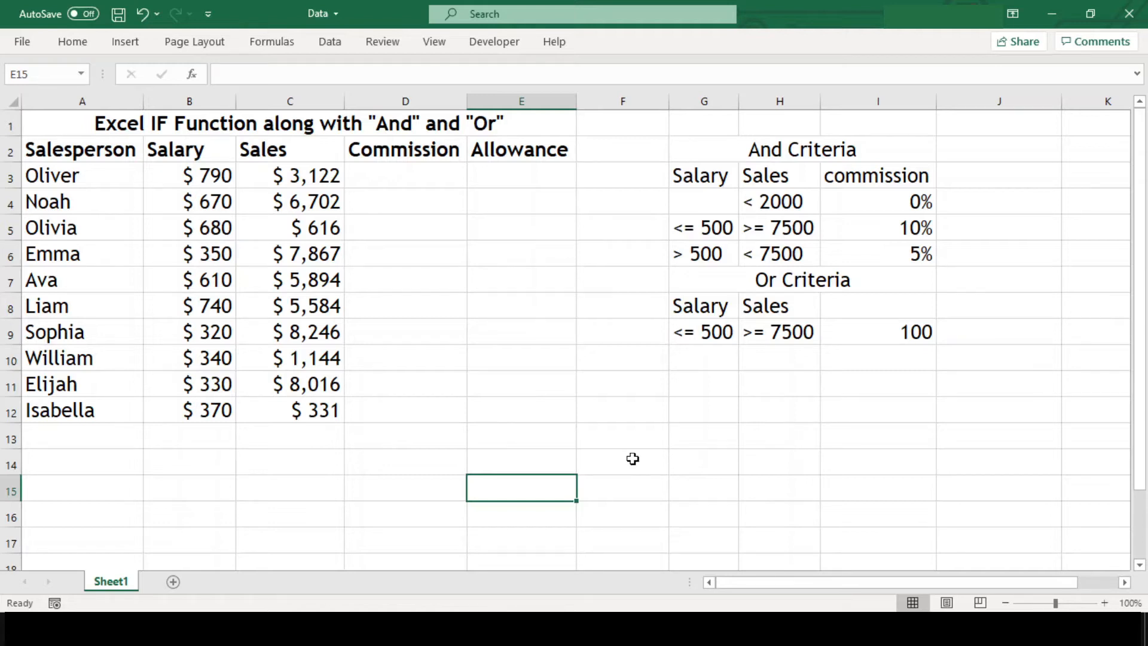
Step: Compare the And and Or criteria blocks with the empty Commission cells to see which conditions apply
left_click_drag(706, 192, 804, 250)
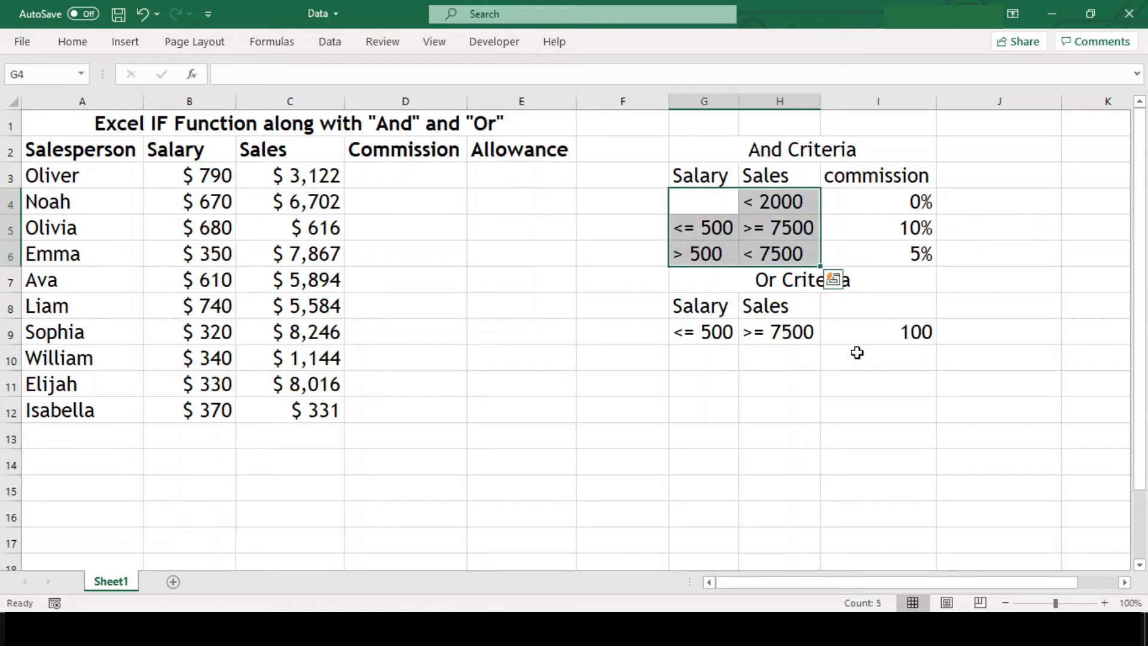
left_click_drag(697, 304, 799, 335)
left_click(911, 500)
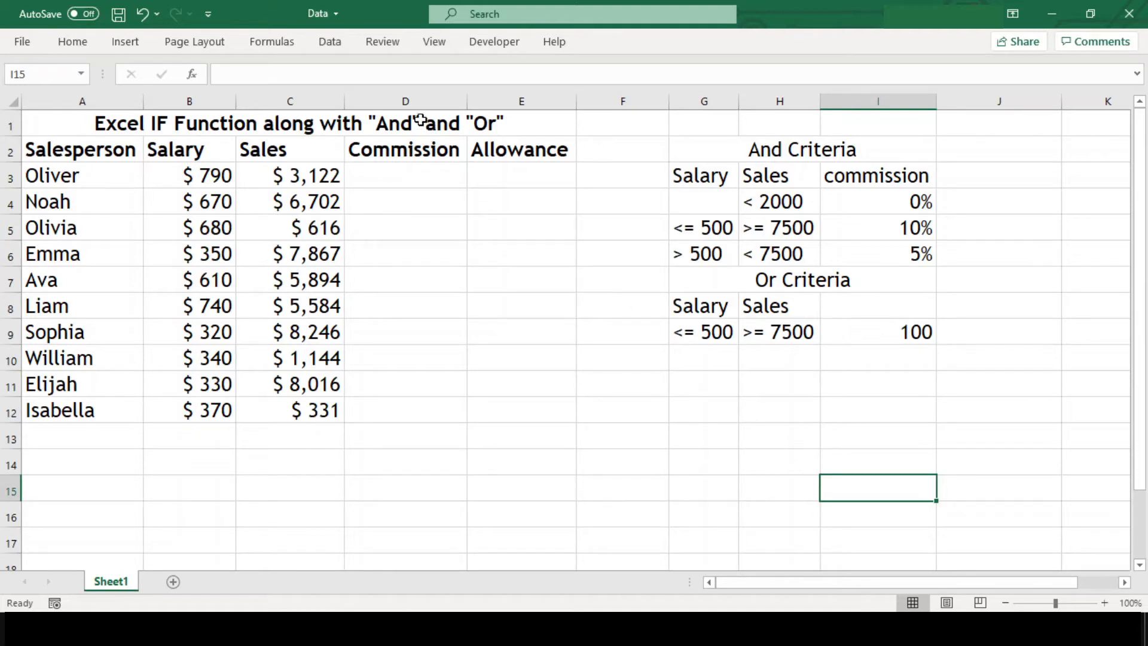
left_click(781, 150)
left_click(823, 271)
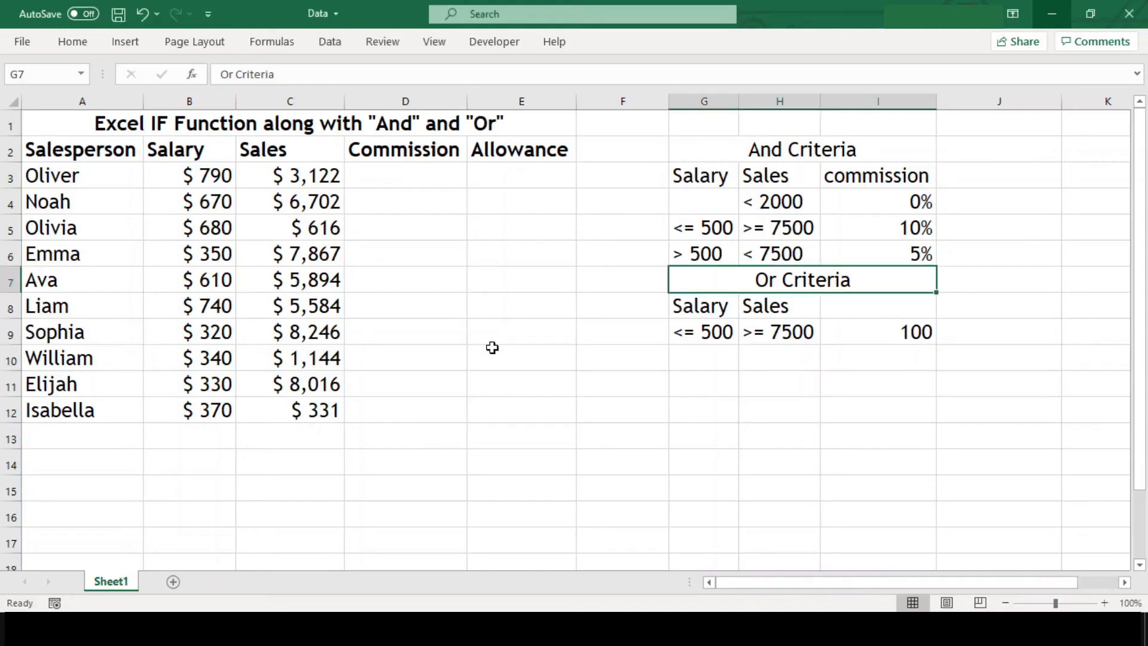
left_click(540, 438)
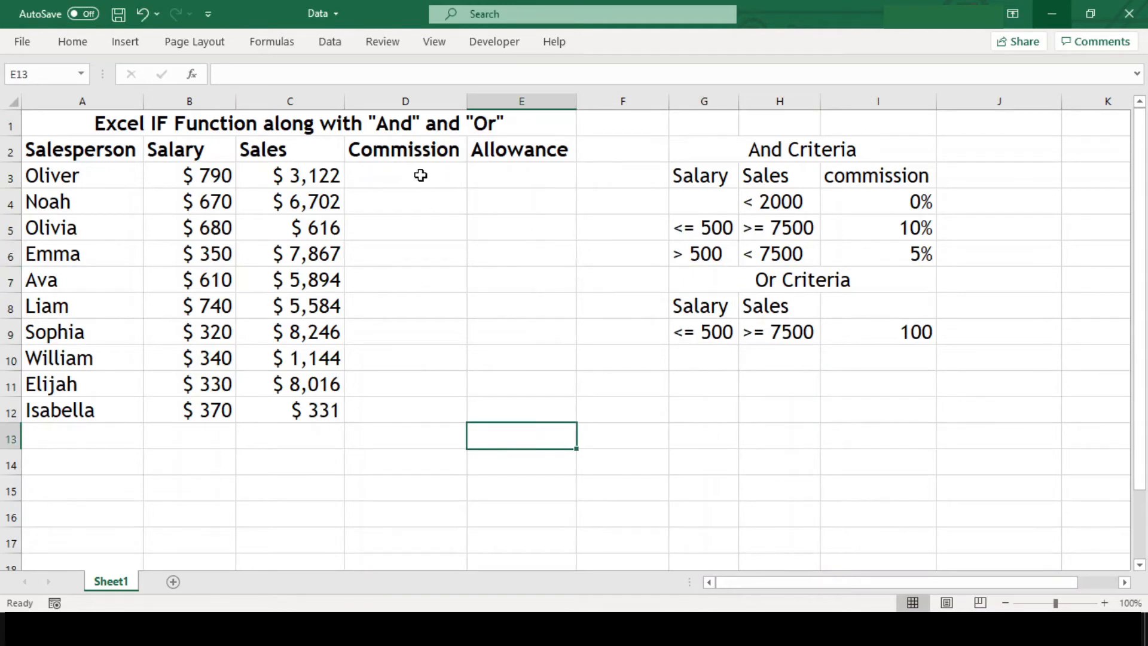
left_click_drag(418, 175, 422, 246)
left_click_drag(706, 216, 791, 261)
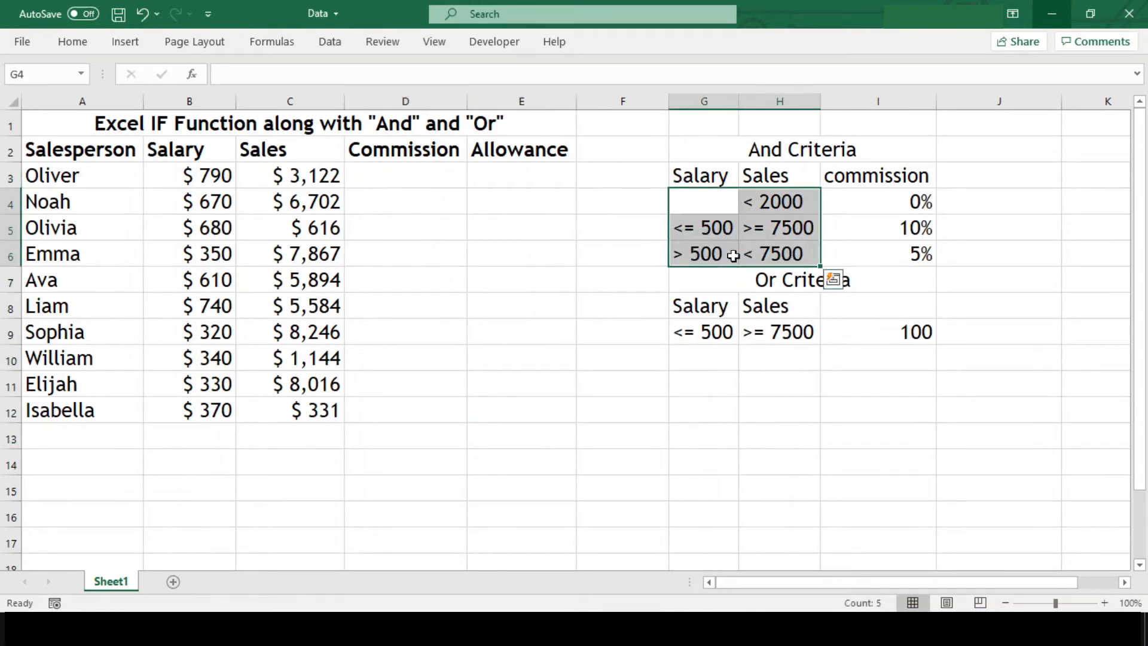
left_click(430, 231)
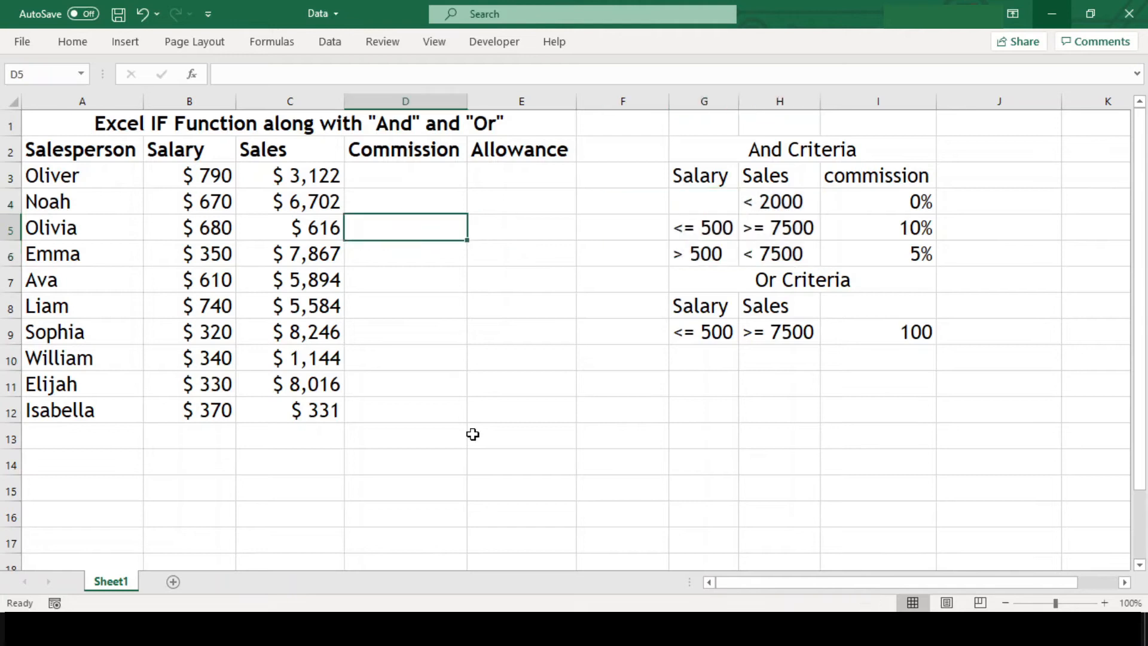
left_click(631, 441)
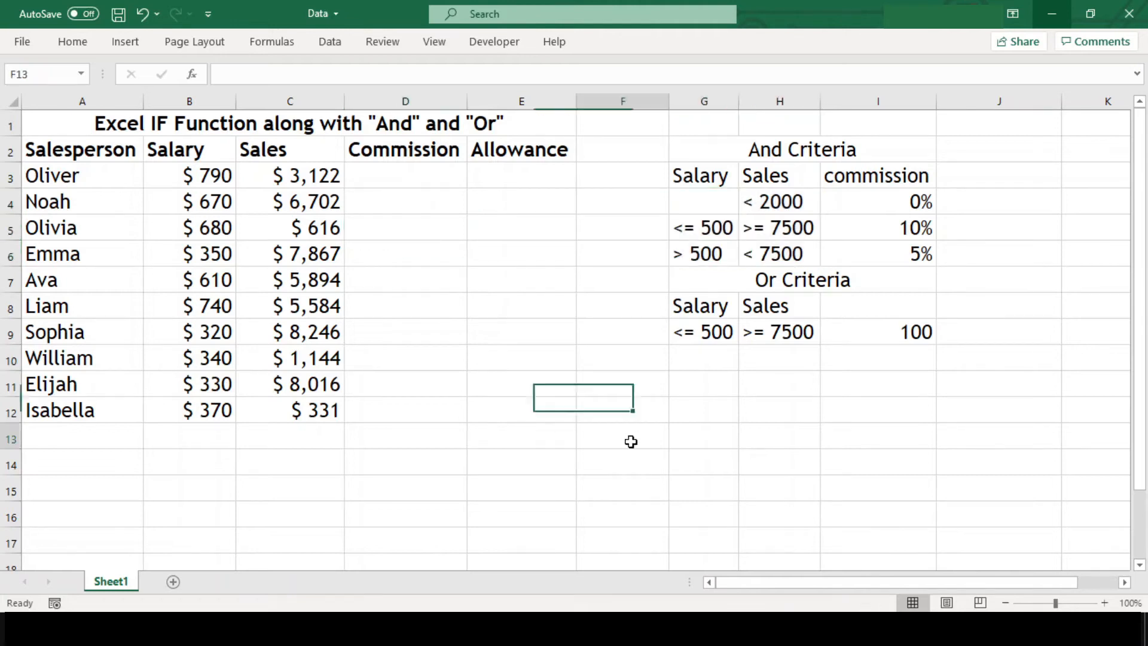
Step: Enter =IF(C3<2000,0%,False) in cell D3, the first Commission cell
left_click(435, 184)
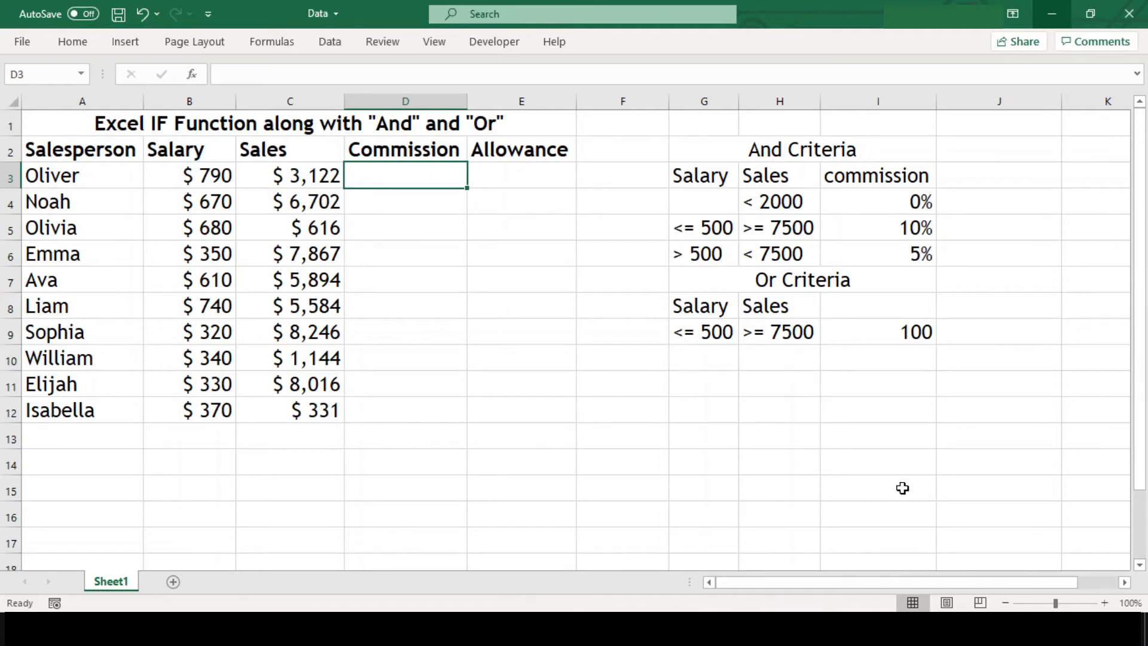
type("=IF ")
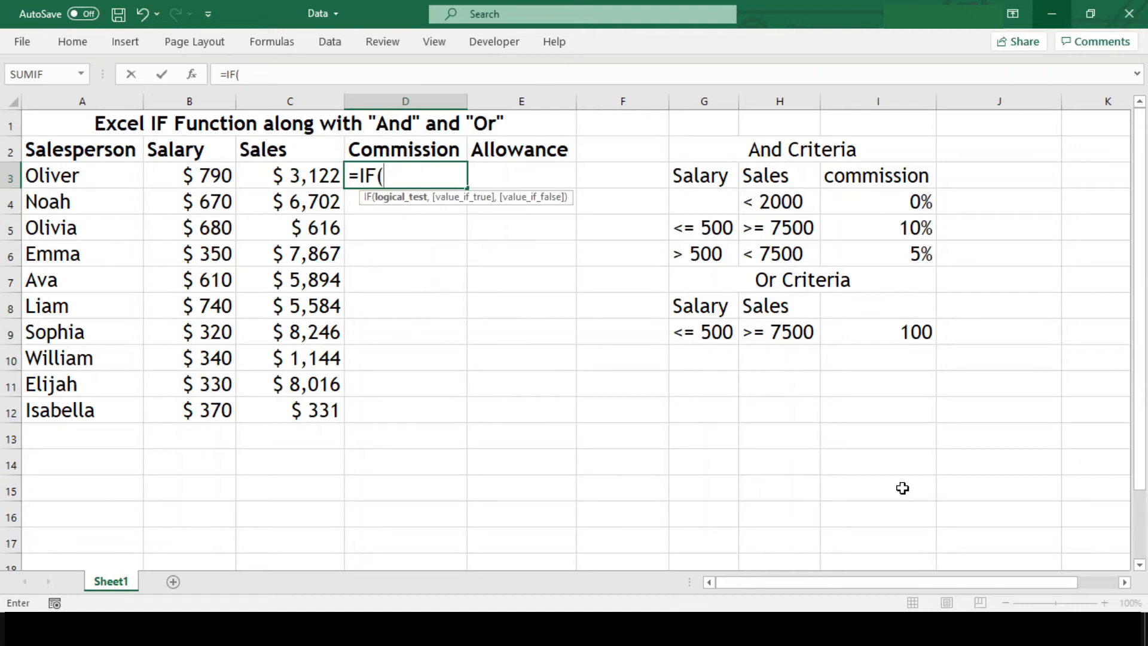
type("C3<200")
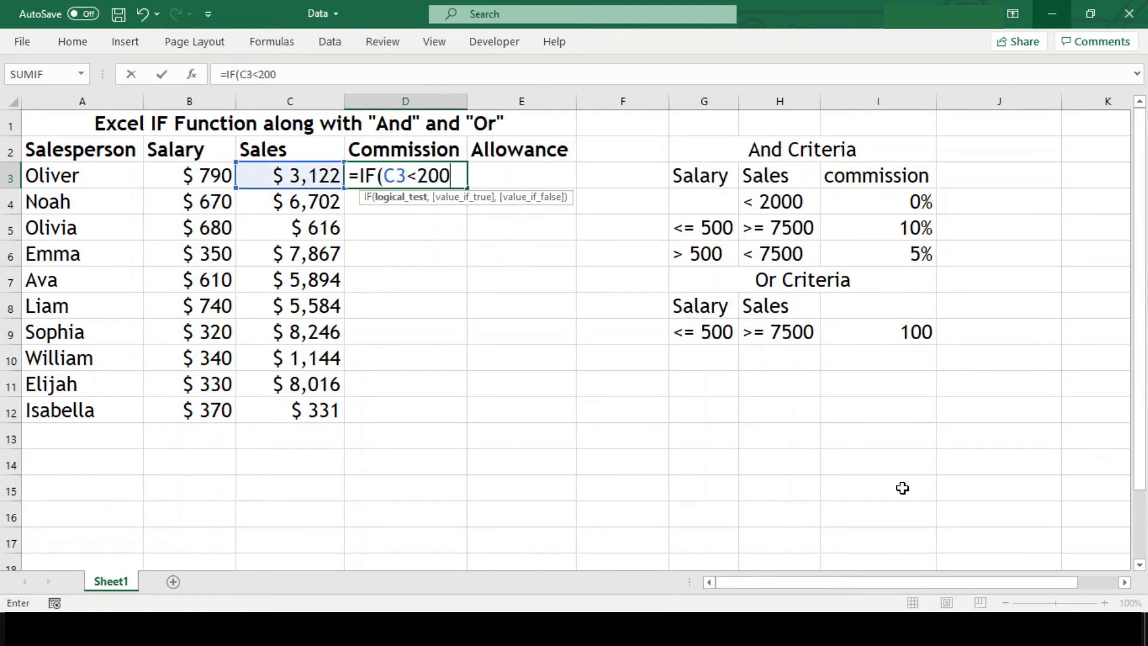
type("0,0")
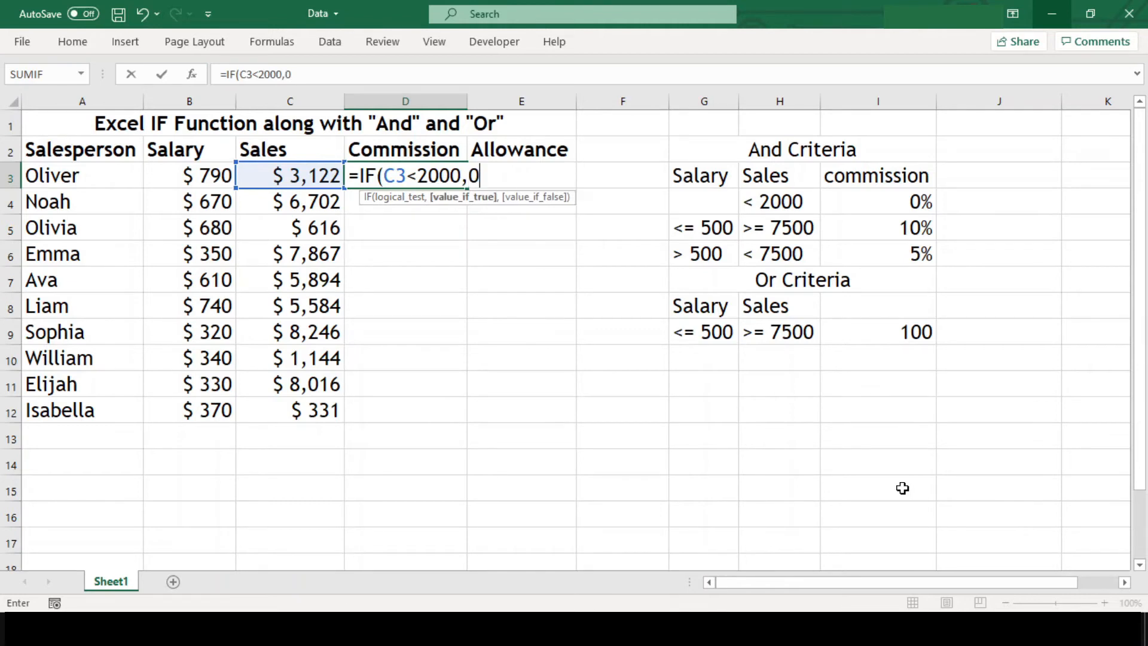
type("%,False)")
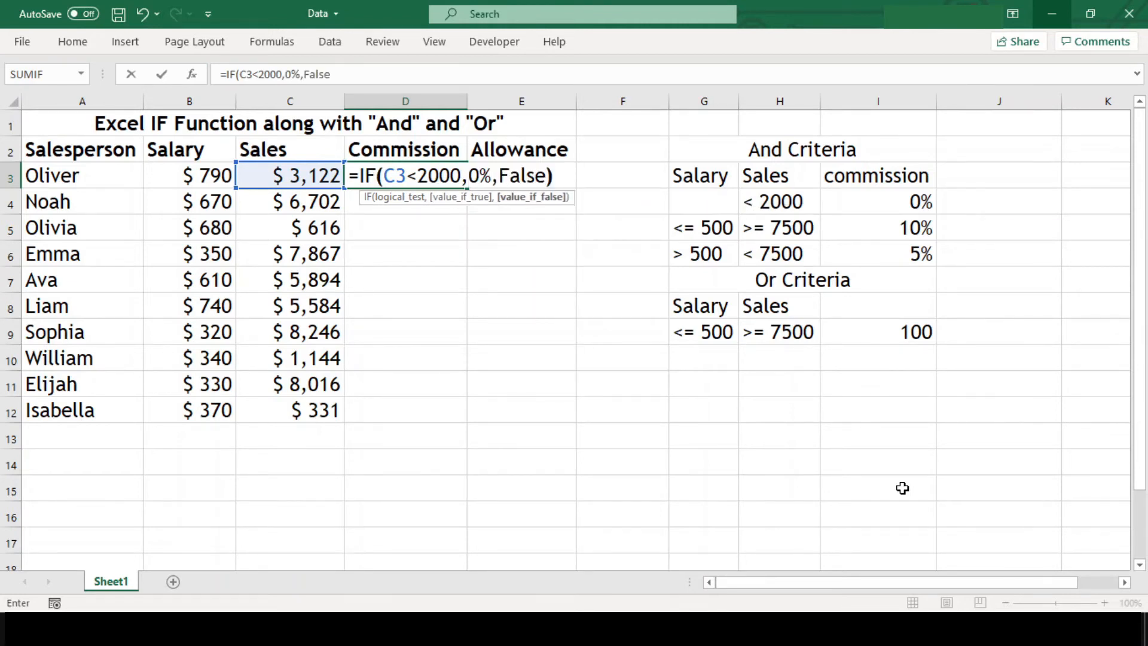
key("Return")
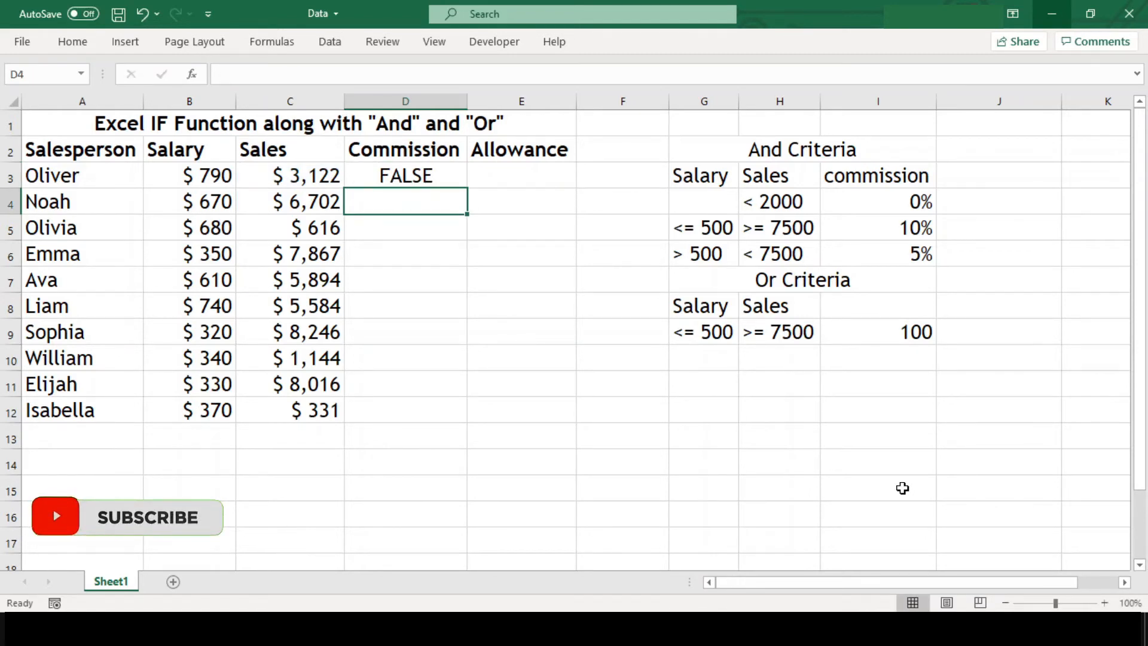
Step: Enter =IF(AND(B3<=500,C3>=7500),10%,False) in cell D4 for the second And condition
type("=IF")
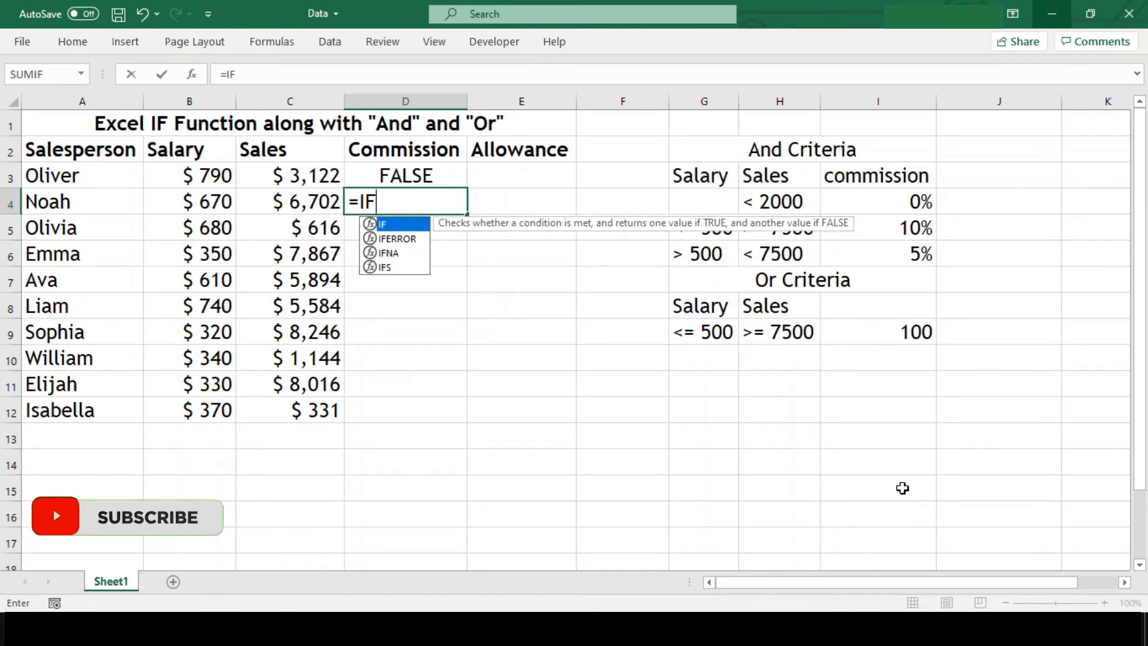
type("(")
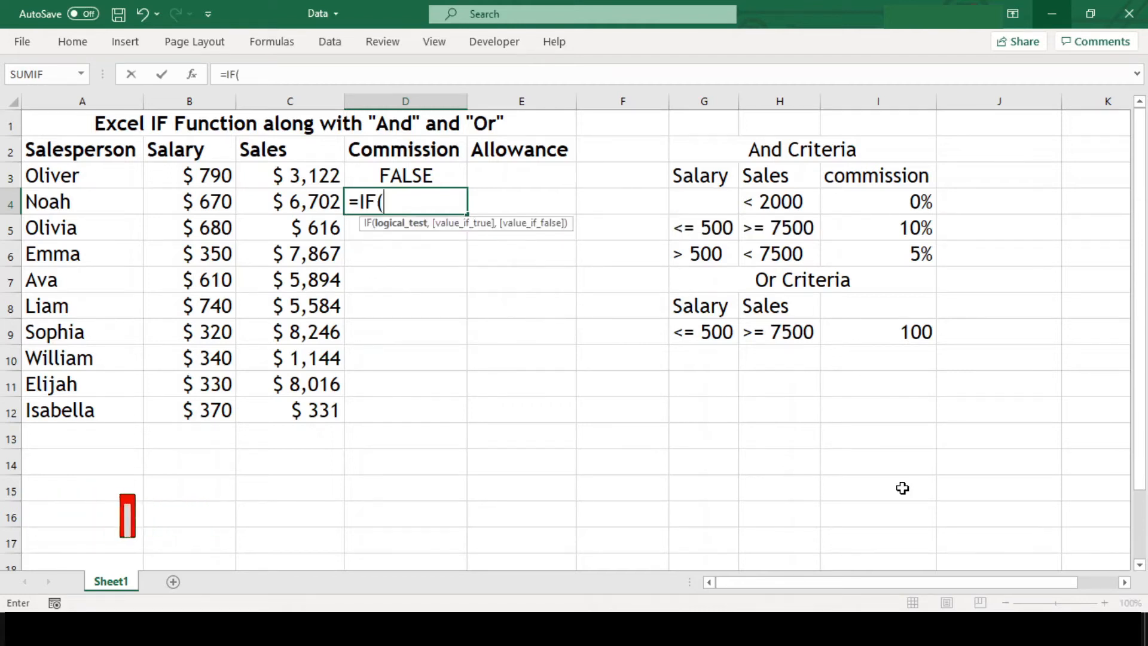
type("AND(")
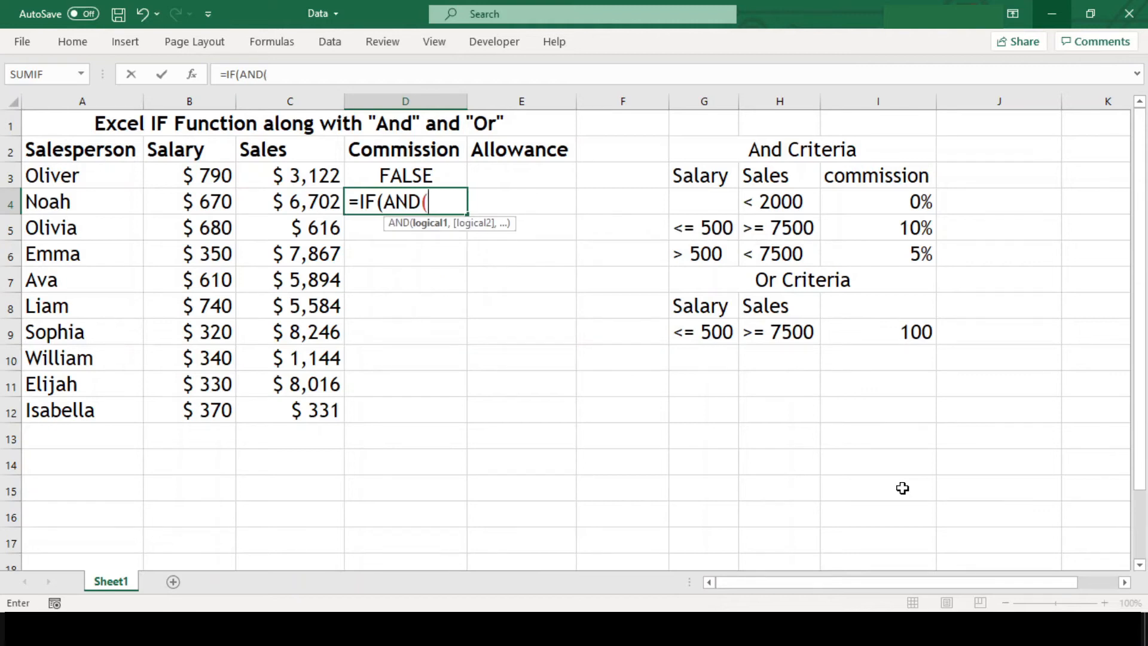
type("B3<=500,")
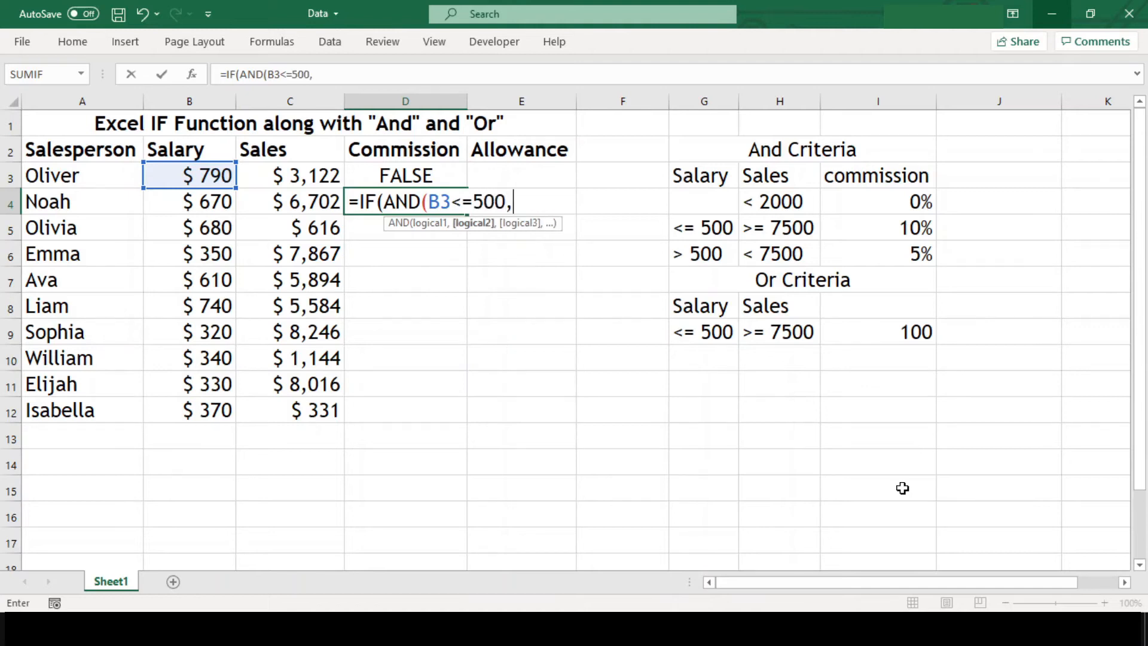
type("c3>=7500")
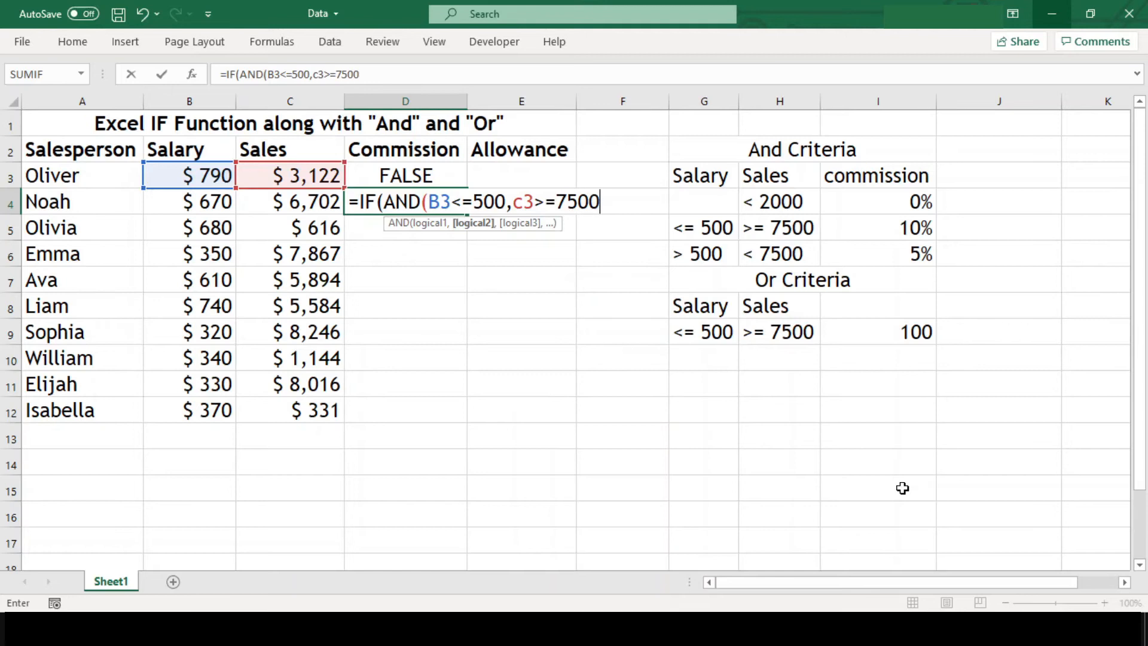
type("),")
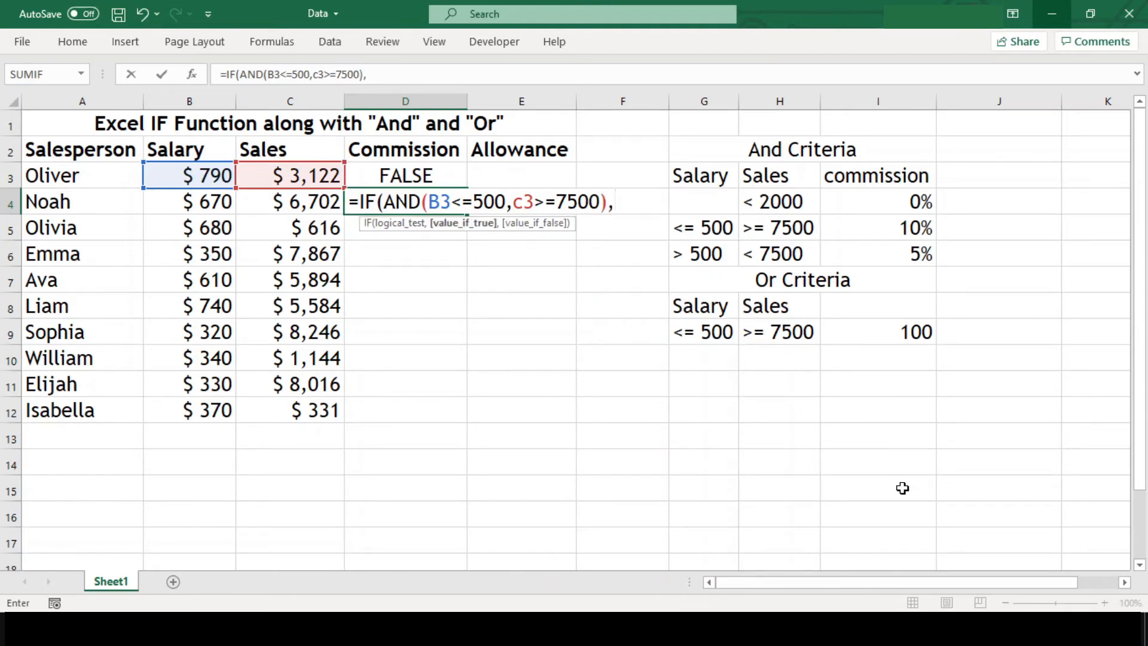
type("10%,")
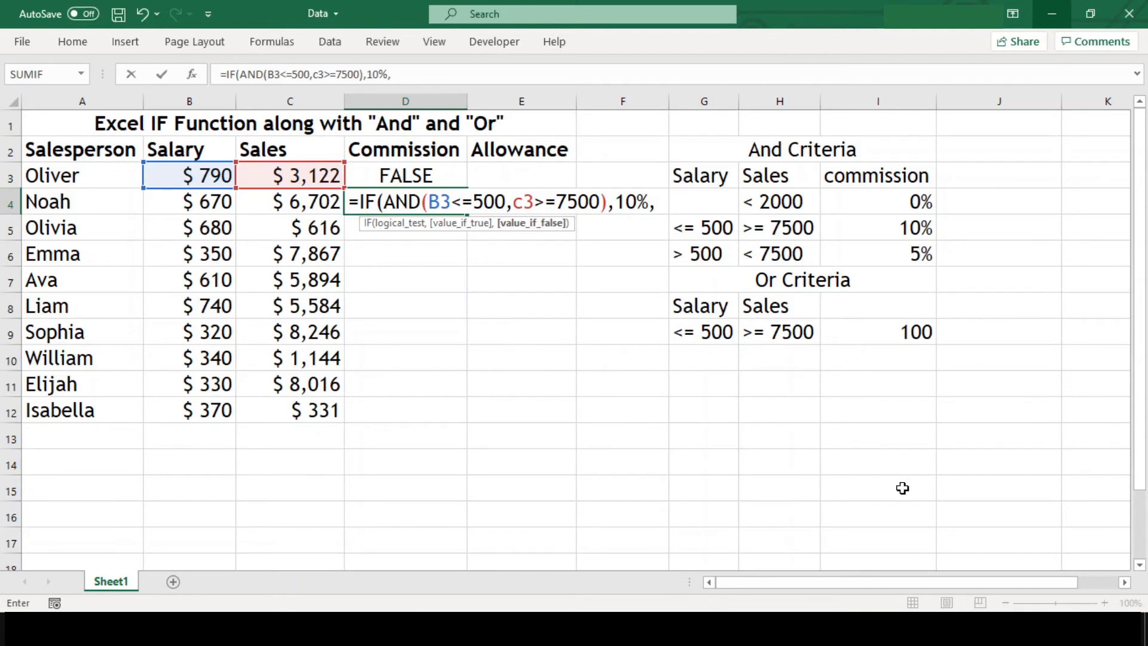
type("False)")
key("Return")
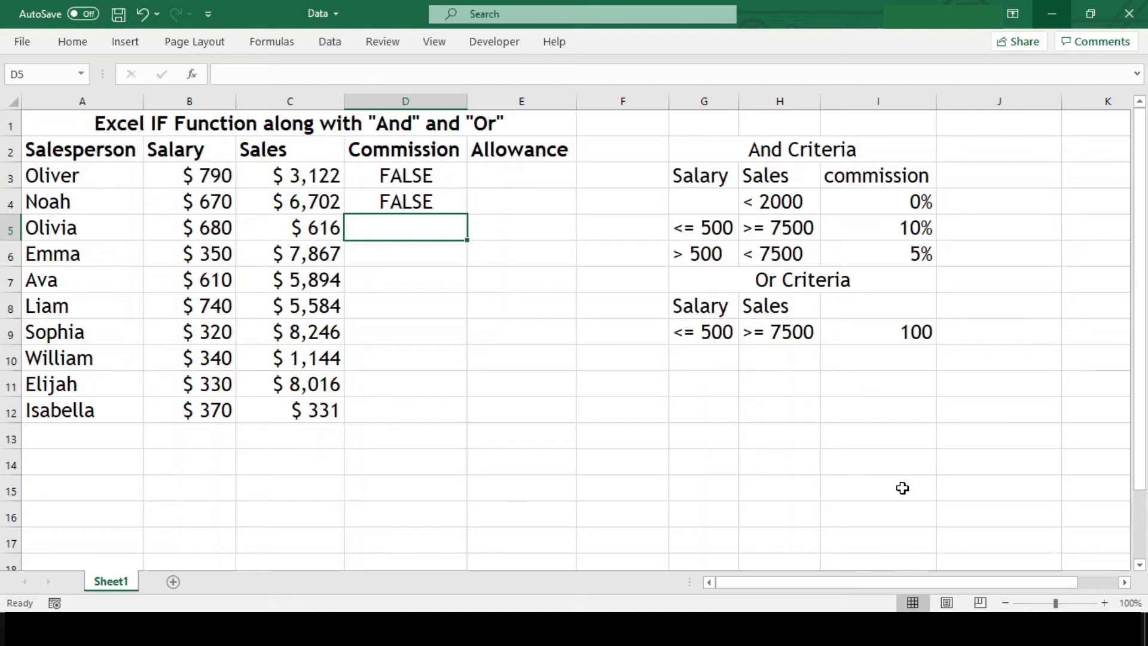
Step: Enter =IF(AND(B3>500,C3<7500),5%,False) in cell D5 for the third And condition
type("=")
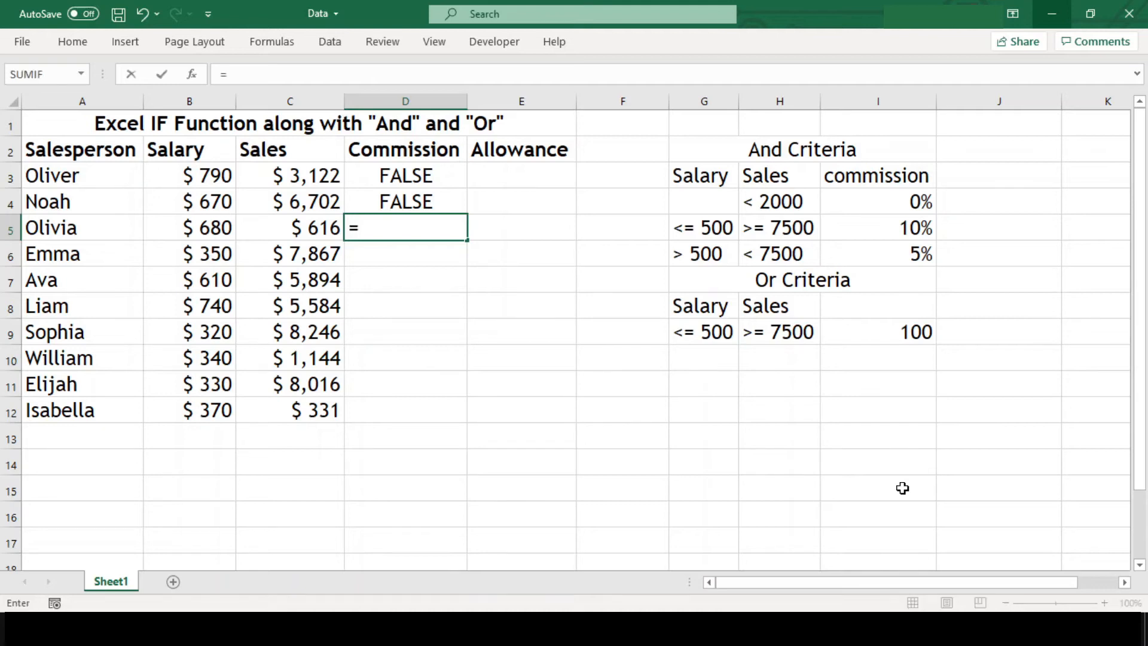
type("I")
key("BackSpace")
type("IF(")
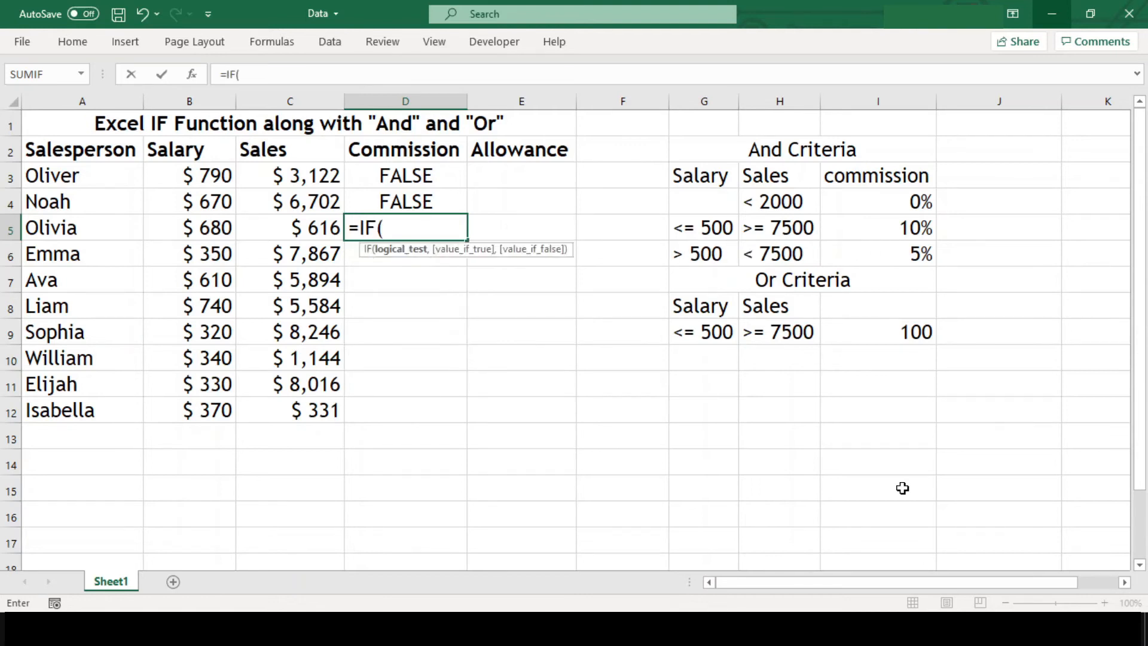
type("AND(")
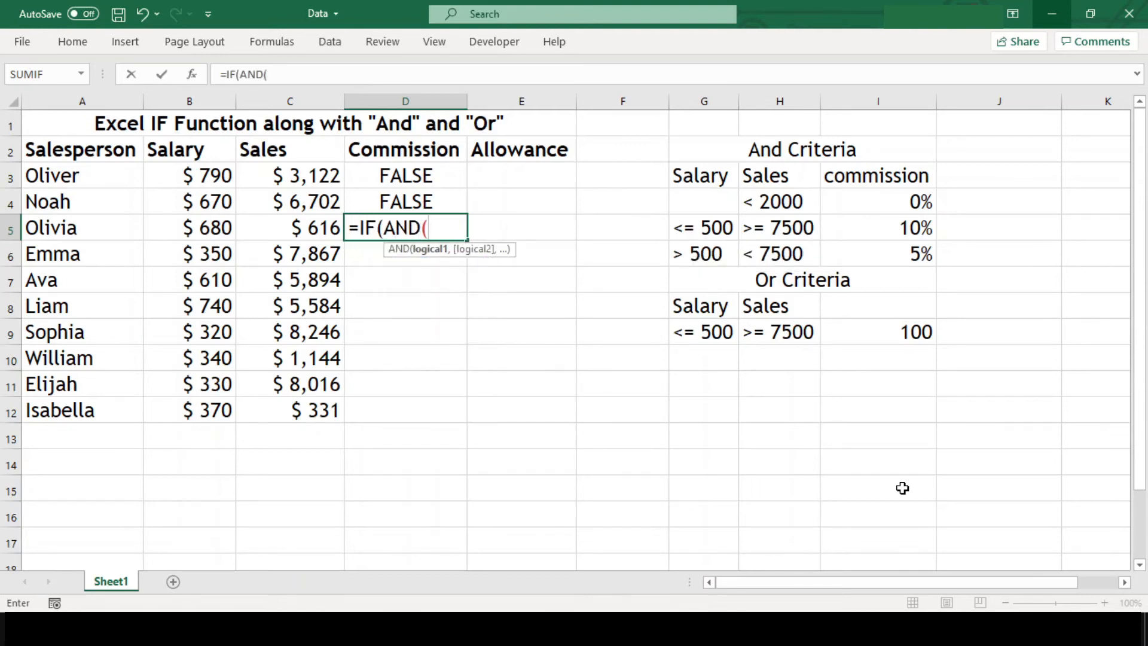
type("B3")
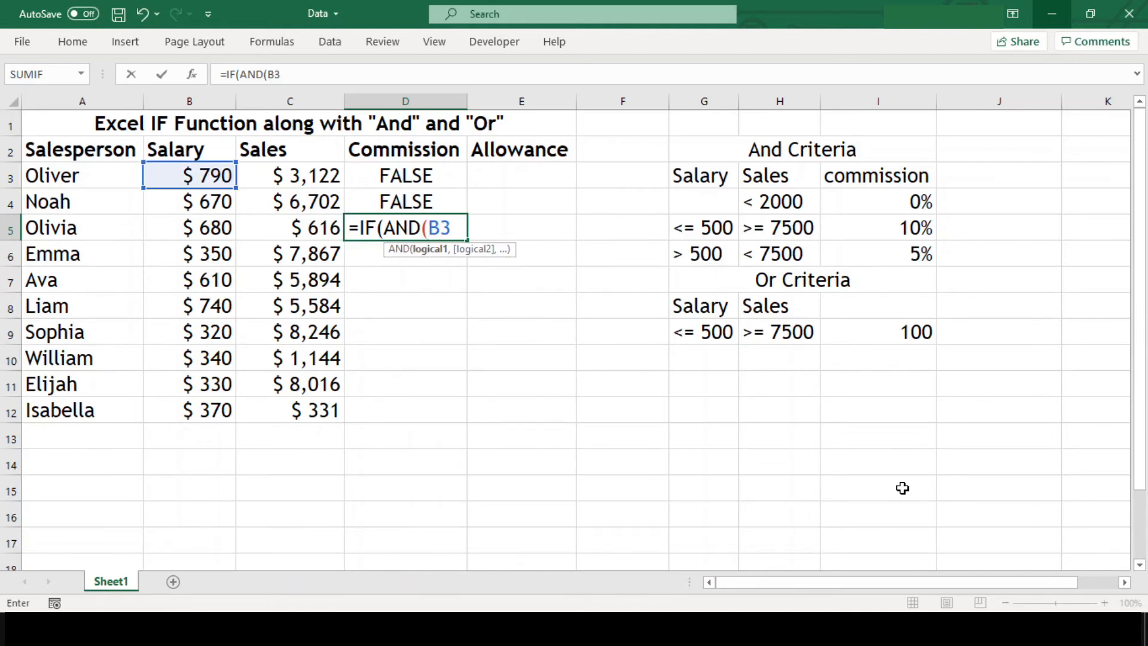
type(">500,C3")
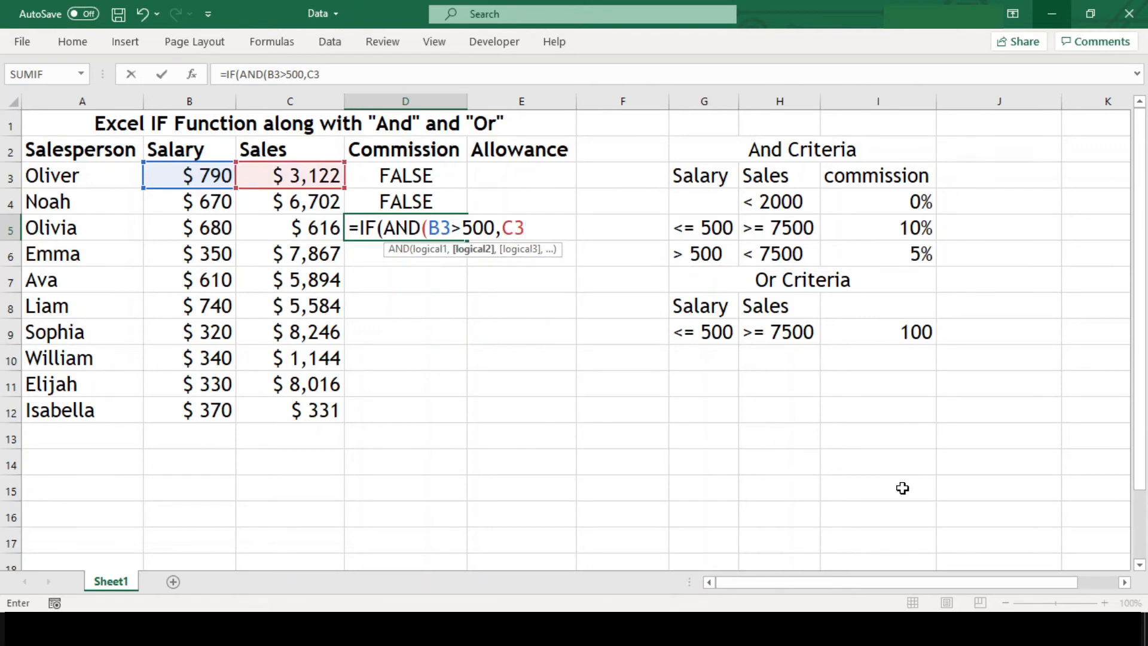
type("<7500")
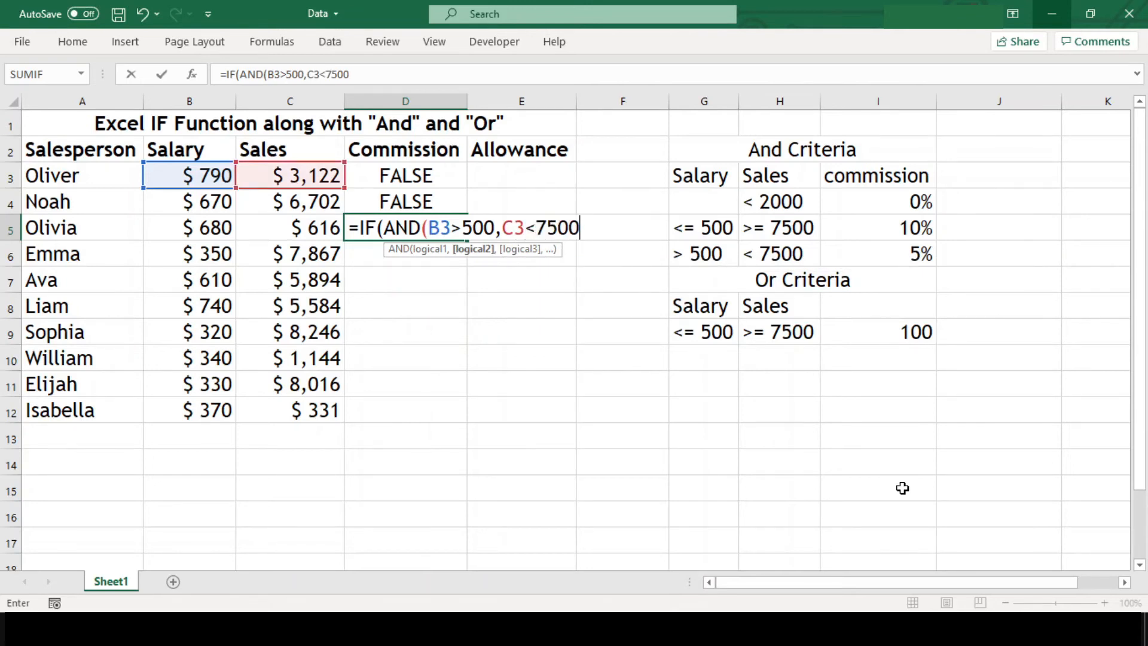
type(")")
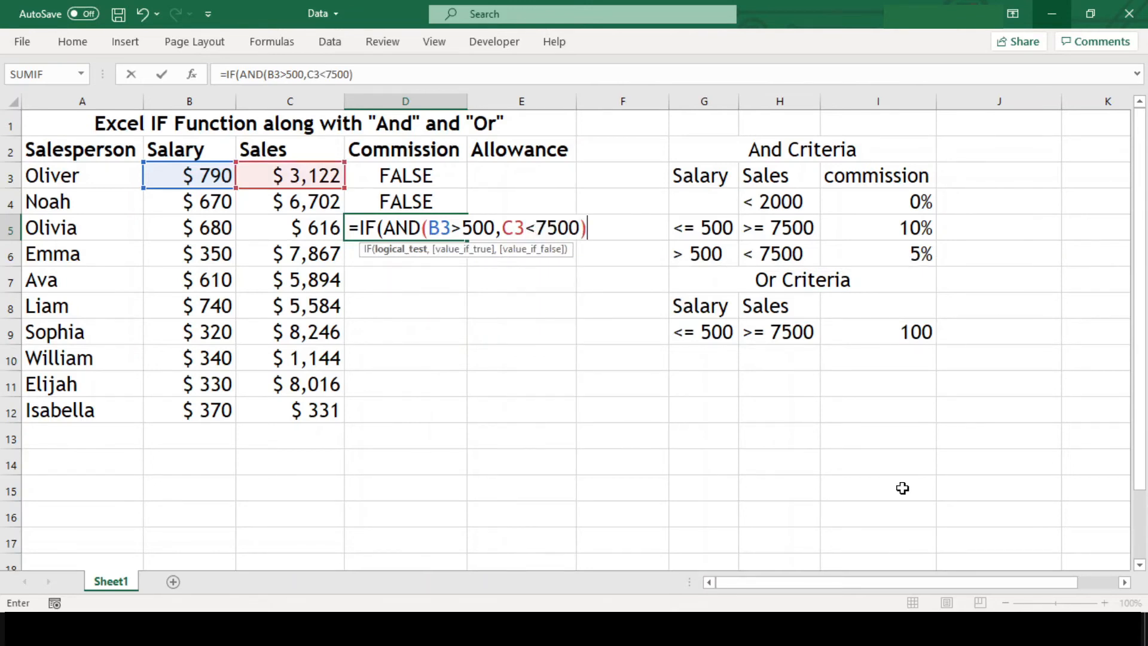
type(",5")
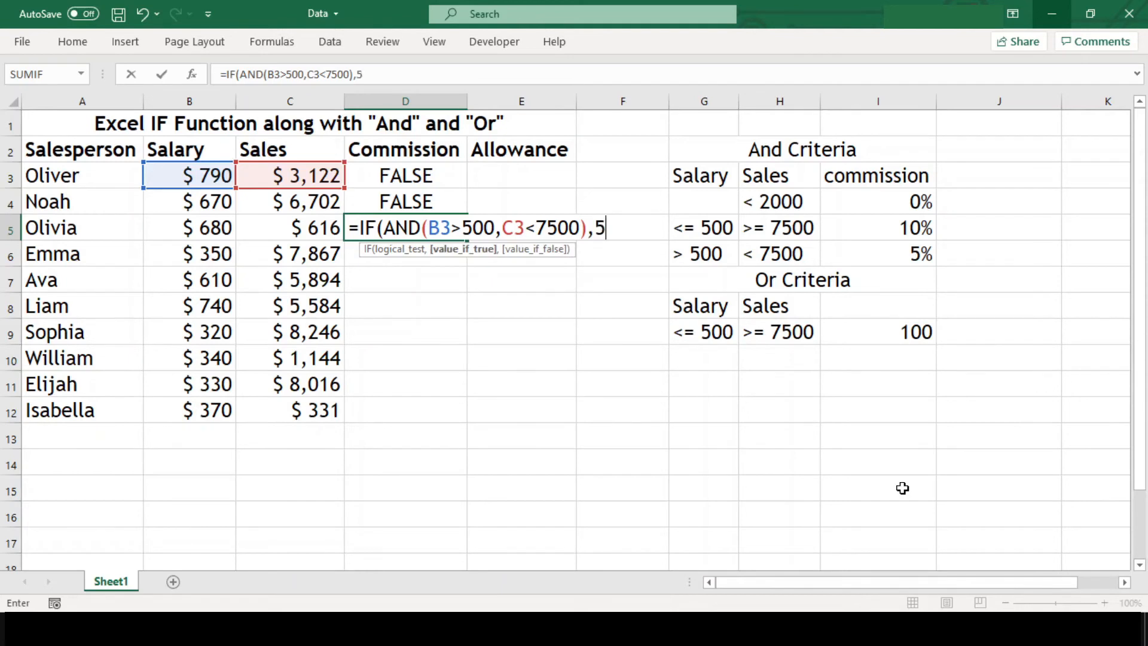
type("%,")
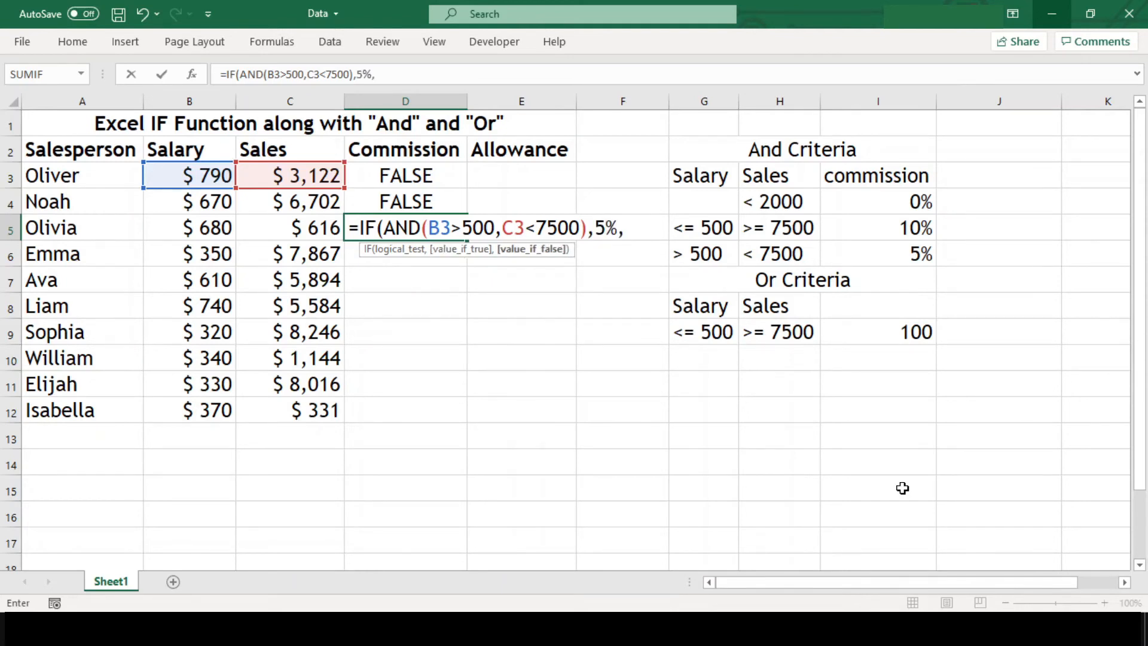
type("False)")
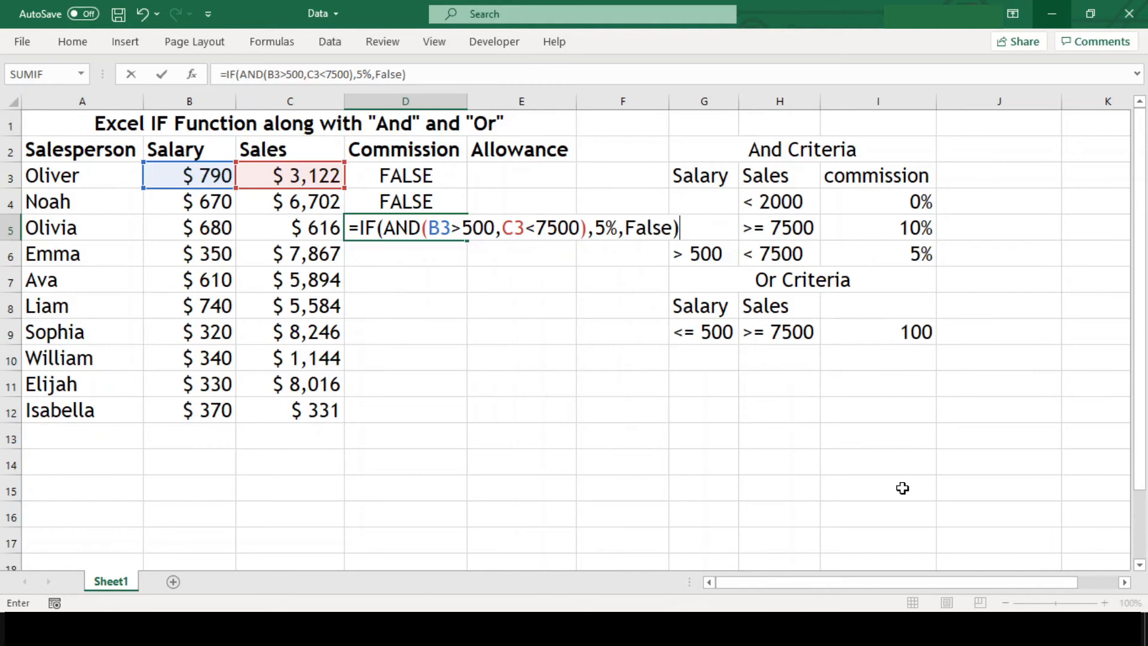
key("Return")
Step: Review the formulas in D3 to D5, and move the 5% formula text without its equals sign out of D5 for reuse
key("Up")
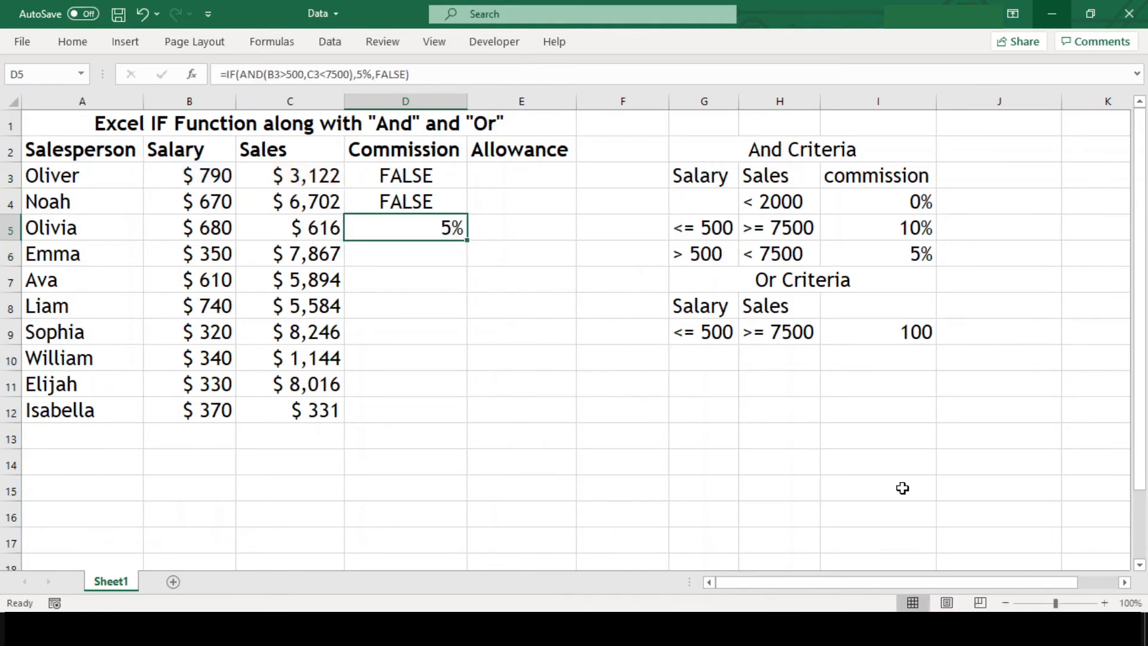
key("Up")
key("Up")
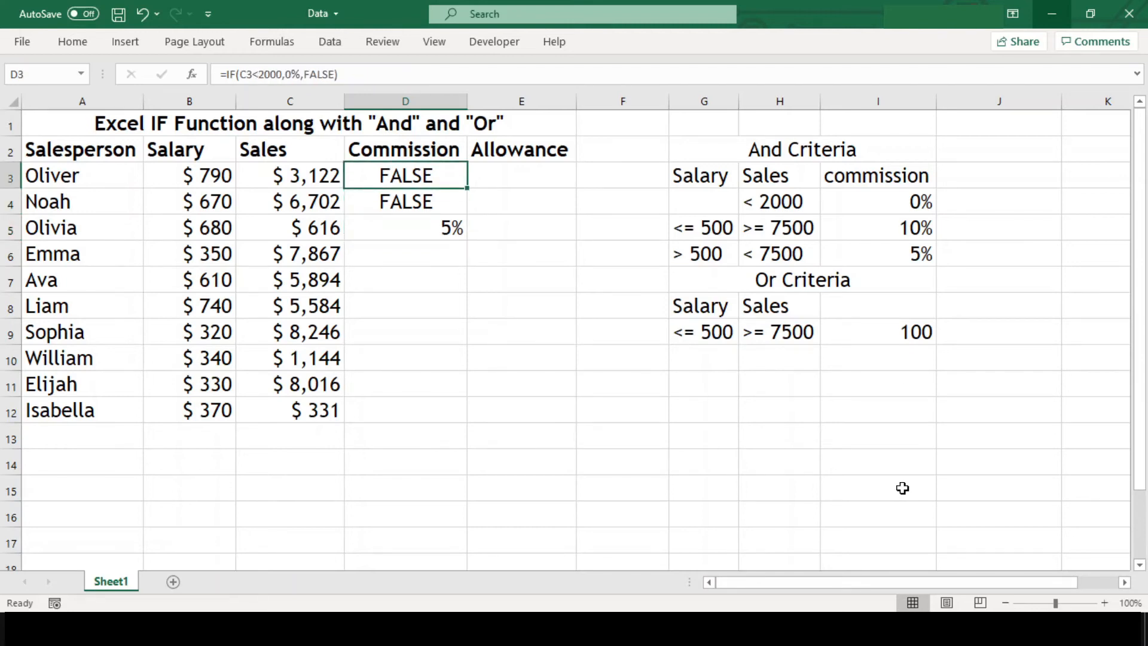
key("Down")
key("Down")
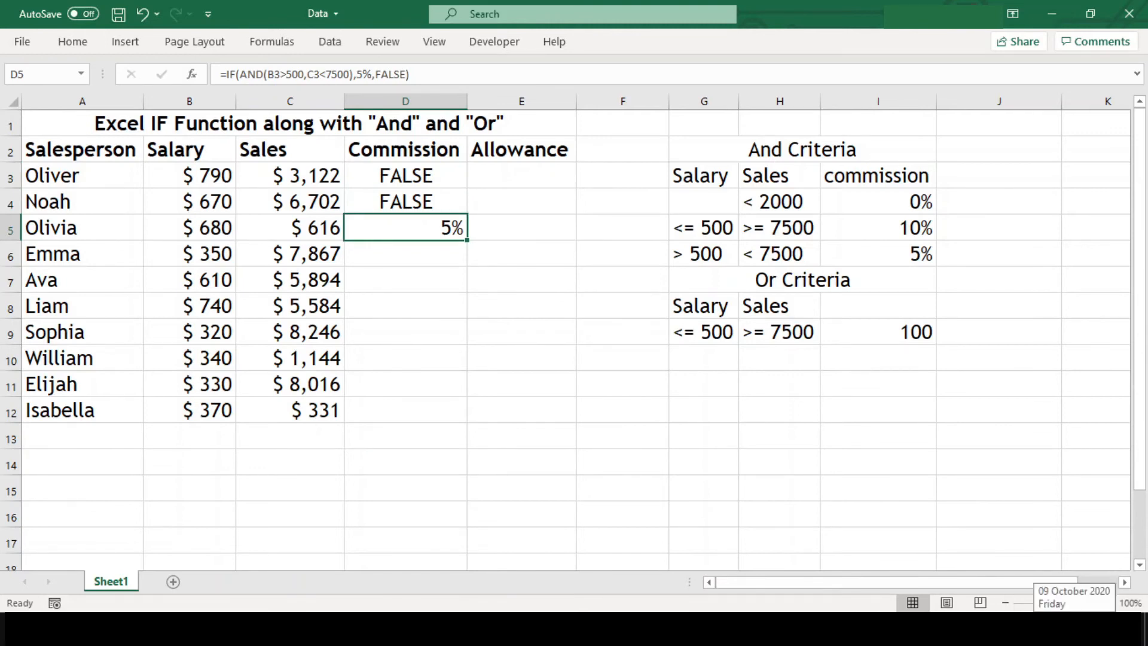
key("F2")
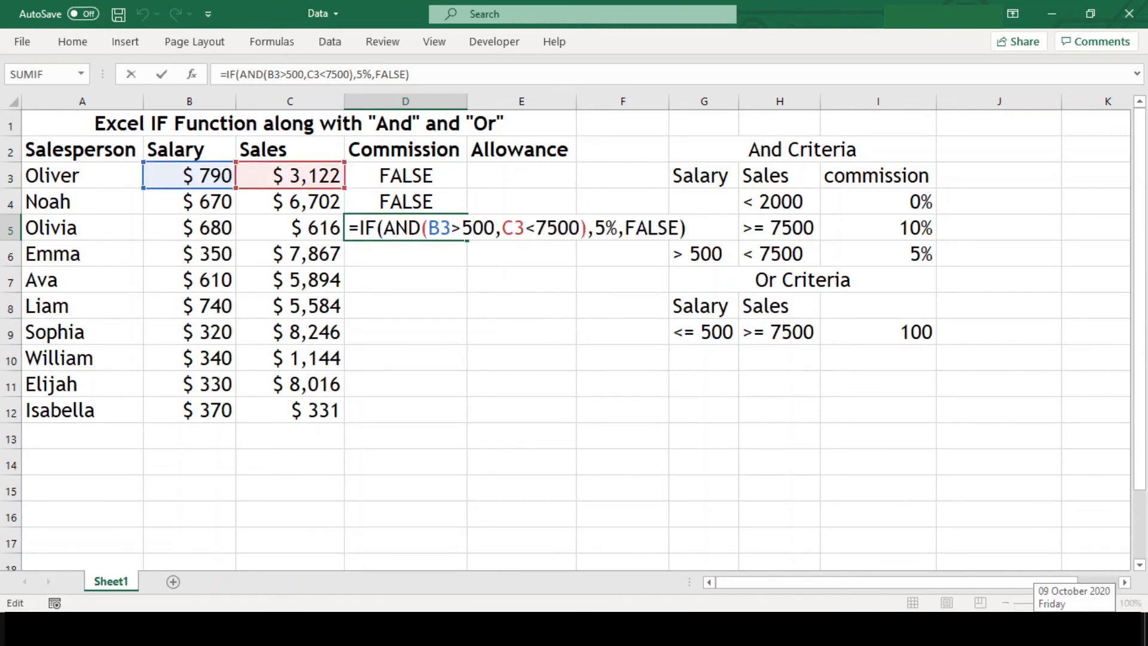
key("ctrl+shift+Left")
key("ctrl+shift+Left")
key("ctrl+shift+Left")
key("ctrl+shift+Left")
key("ctrl+shift+Left")
key("ctrl+shift+Left")
key("ctrl+shift+Left")
key("ctrl+shift+Left")
key("ctrl+shift+Left")
key("ctrl+shift+Left")
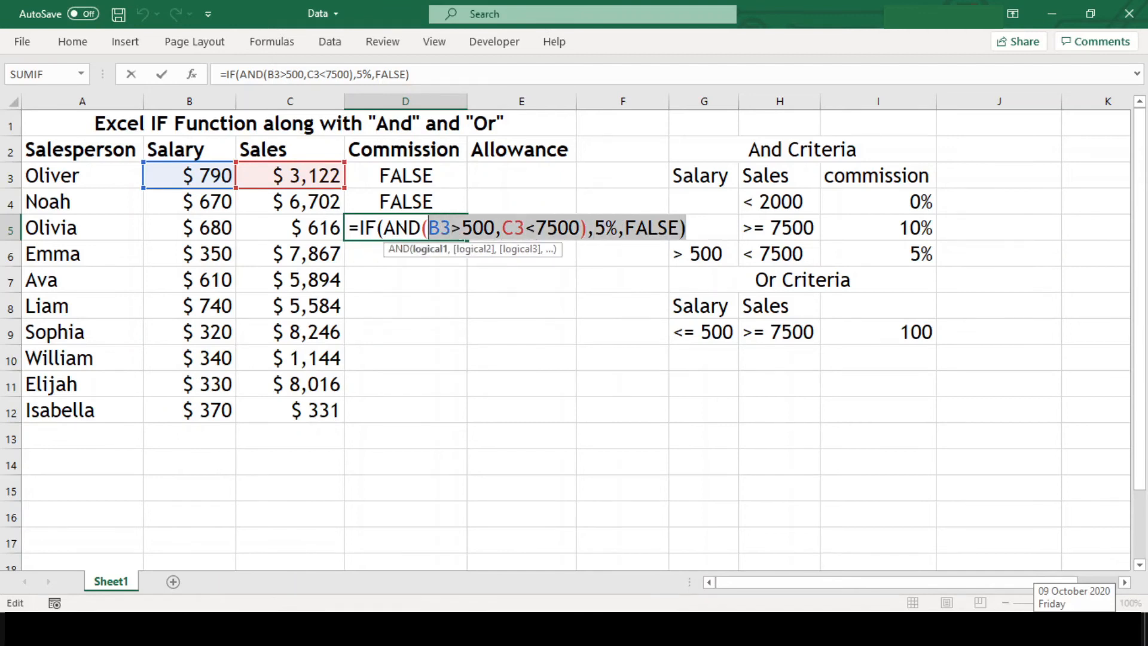
key("ctrl+shift+Left")
key("ctrl+shift+Left")
key("ctrl+c")
key("BackSpace")
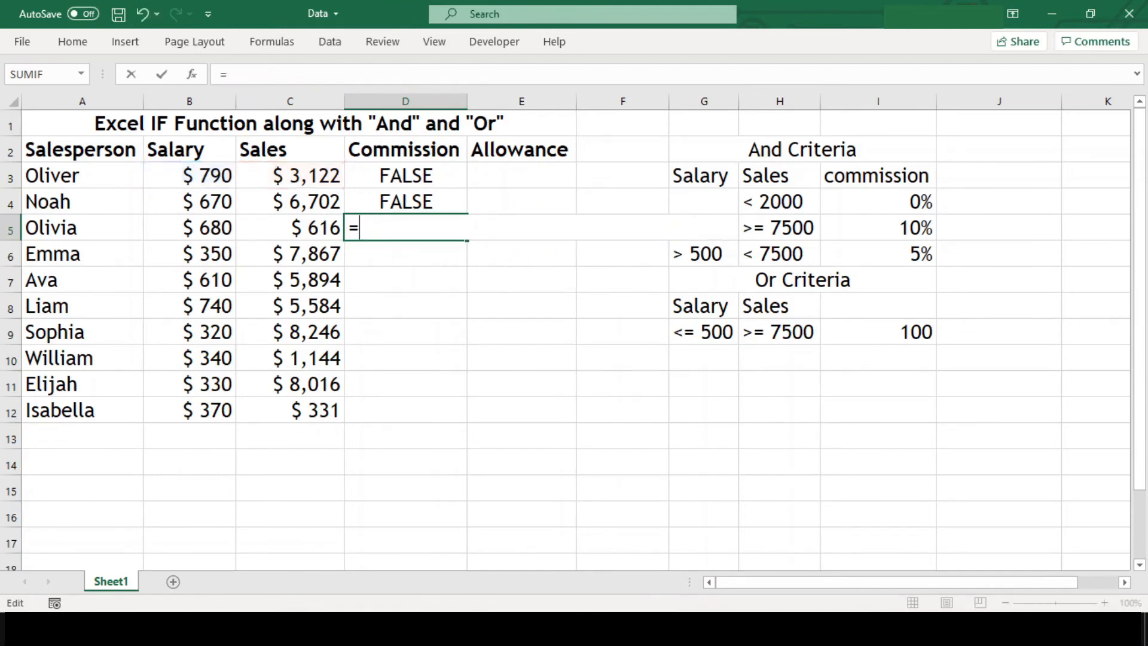
key("Return")
Step: Replace the FALSE argument of the 10% formula in D4 with the copied IF(AND(B3>500,C3<7500),5%,FALSE)
key("Up")
key("Up")
key("F2")
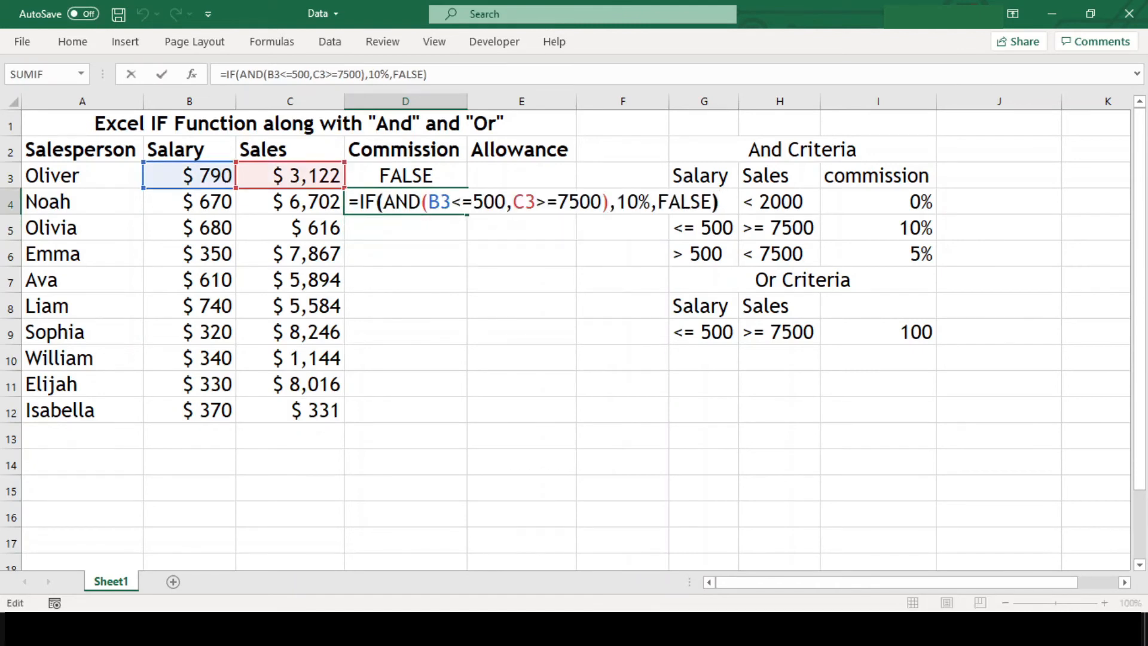
key("Left")
key("shift+Left")
key("shift+Left")
key("shift+Left")
key("shift+Left")
key("shift+Left")
key("ctrl+v")
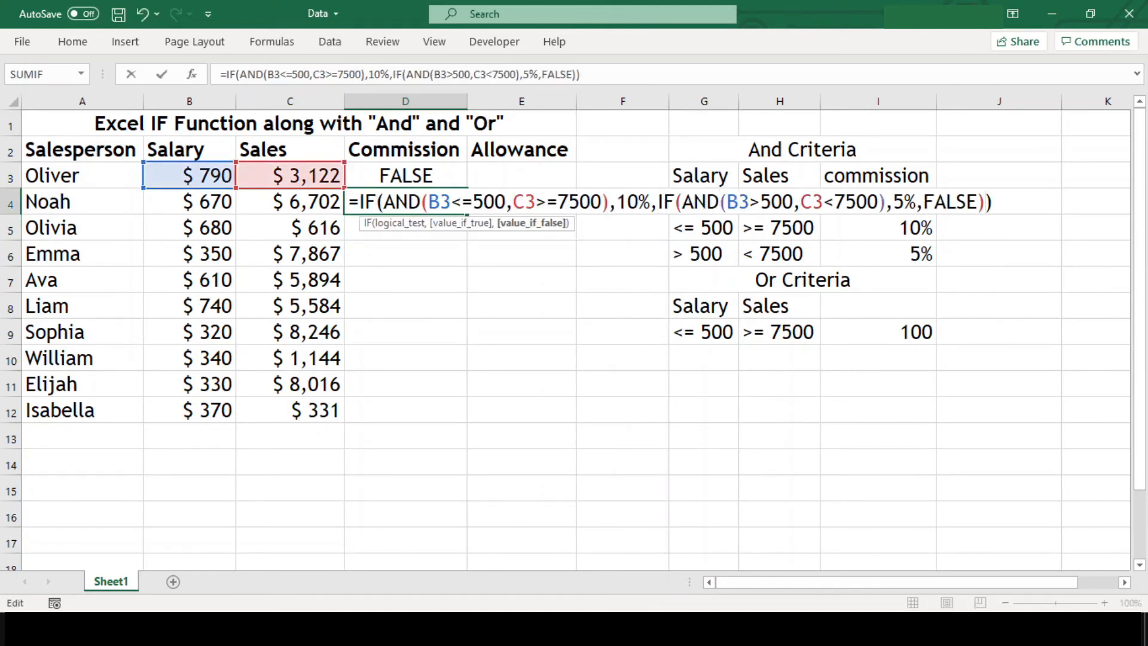
key("Return")
Step: Cut the combined 10% and 5% nested formula text, without its equals sign, from cell D4
key("Up")
key("shift+Left")
key("shift+Left")
key("shift+Left")
key("shift+Left")
key("shift+Left")
key("shift+Left")
key("shift+Left")
key("shift+Left")
key("shift+Left")
key("shift+Left")
key("shift+Left")
key("shift+Left")
key("shift+Left")
key("shift+Left")
key("shift+Left")
key("shift+Left")
key("shift+Left")
key("shift+Left")
key("shift+Left")
key("shift+Left")
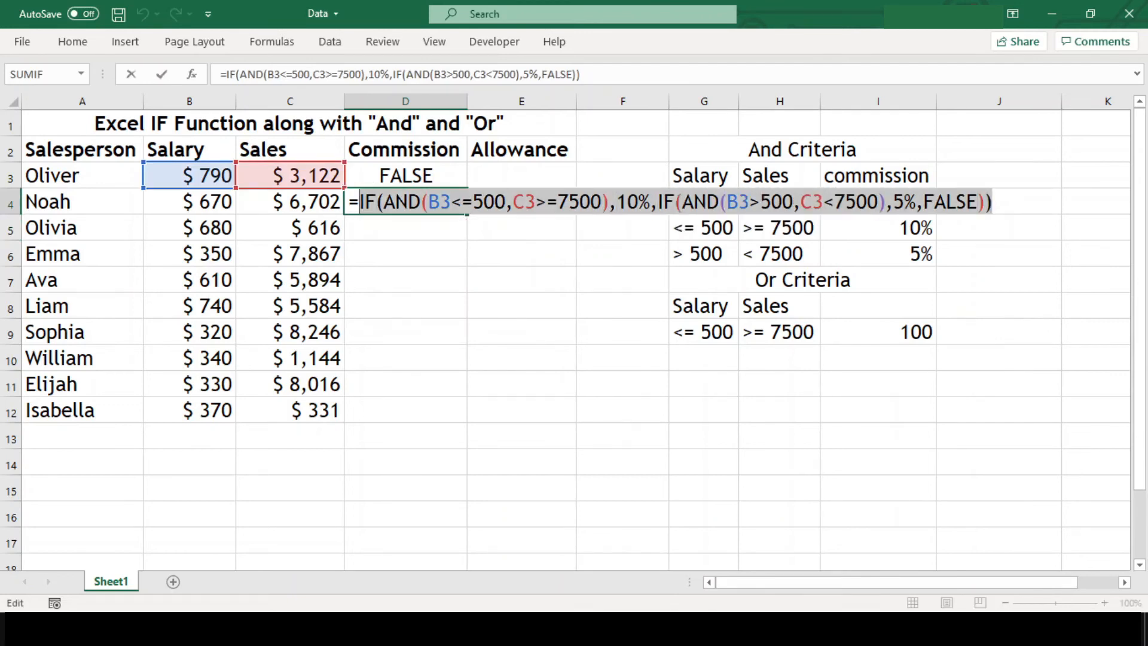
key("Escape")
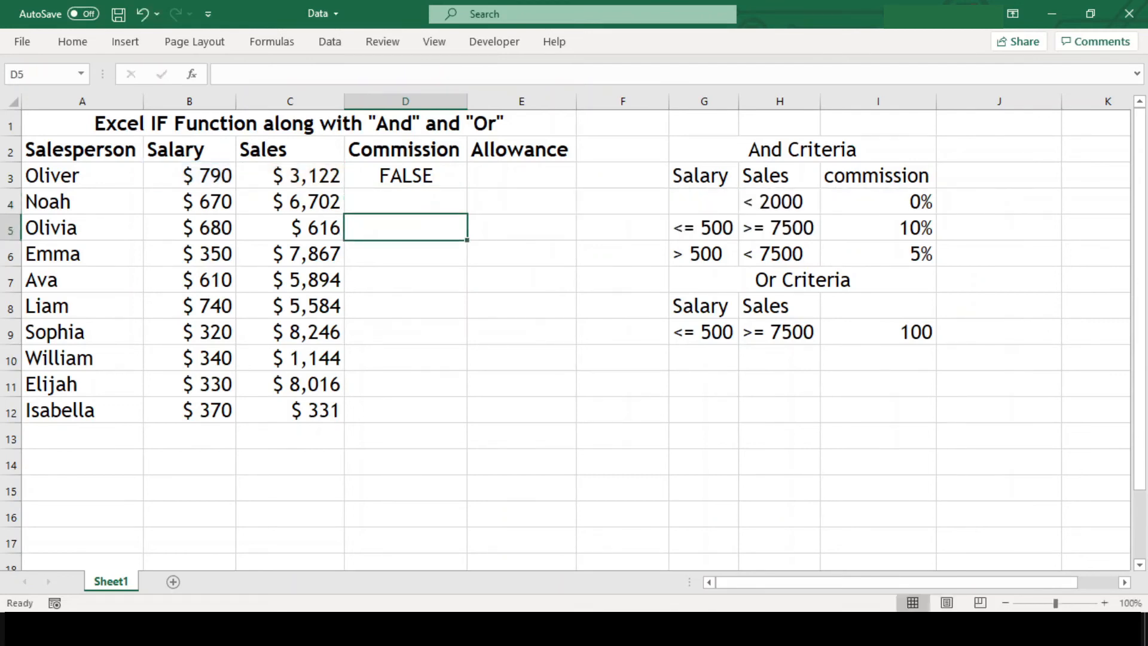
Step: Replace the FALSE argument in D3 with the cut nested formula for the 10% and 5% conditions, and review the completed formula
key("Up")
key("Up")
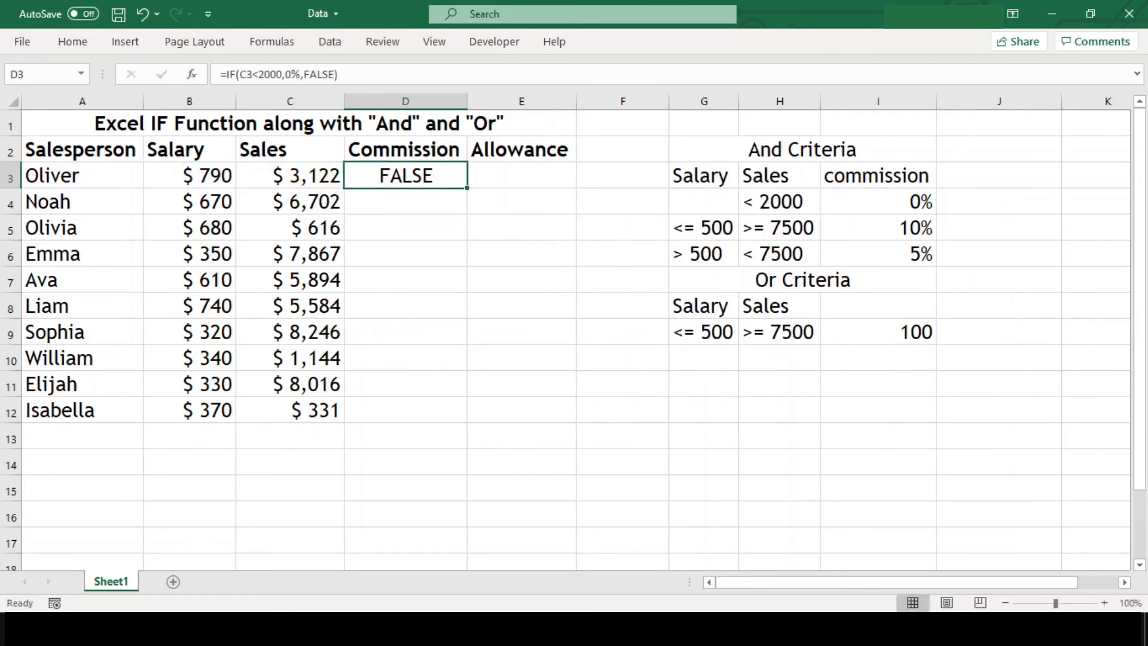
key("F2")
key("Left")
key("shift+Left")
key("shift+Left")
key("shift+Left")
key("shift+Left")
key("shift+Left")
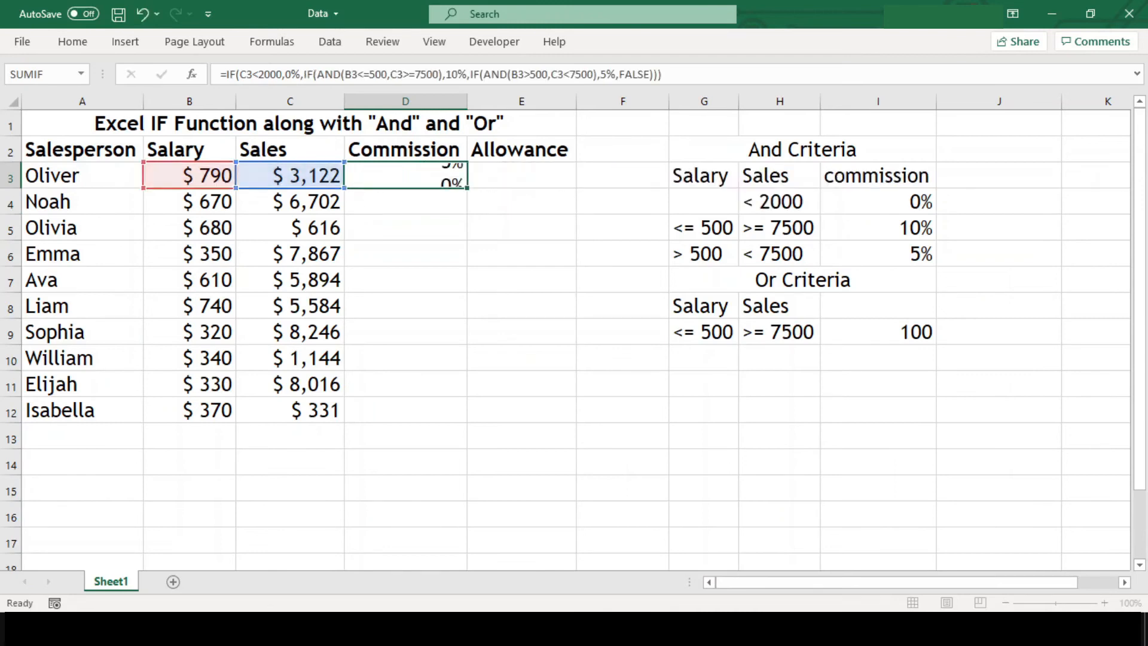
key("Return")
key("Up")
key("F2")
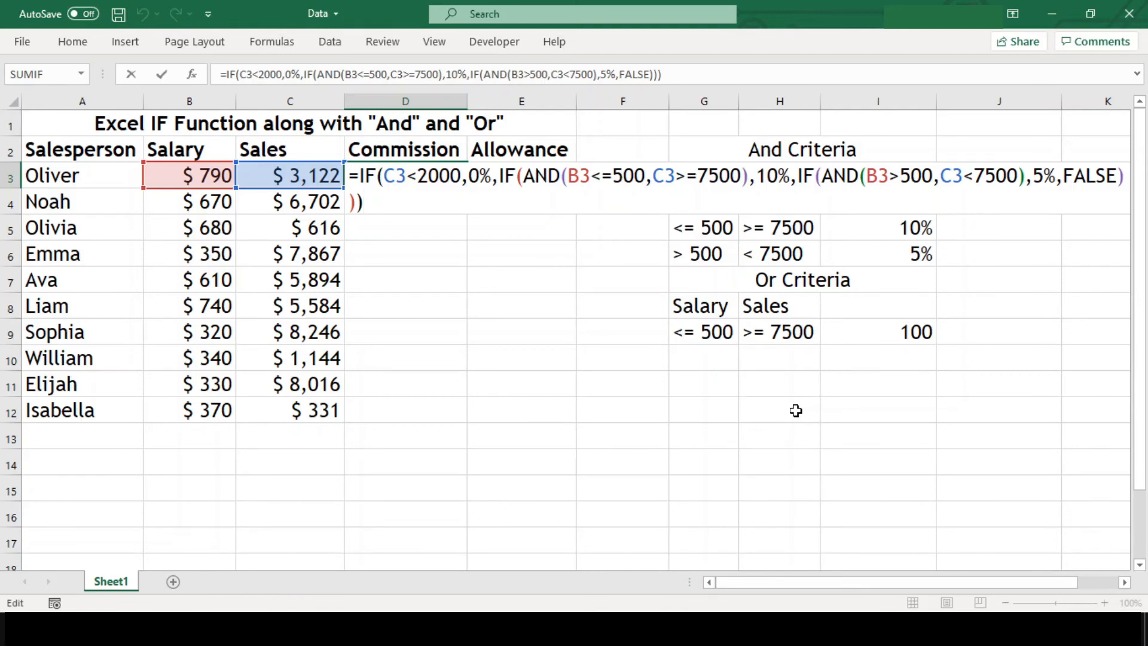
key("shift+Return")
Step: Accept the commission formula in D3 and enter the allowance formula =IF(OR(B3<=500,C3>=7500),100,0) in E3
key("Down")
key("Right")
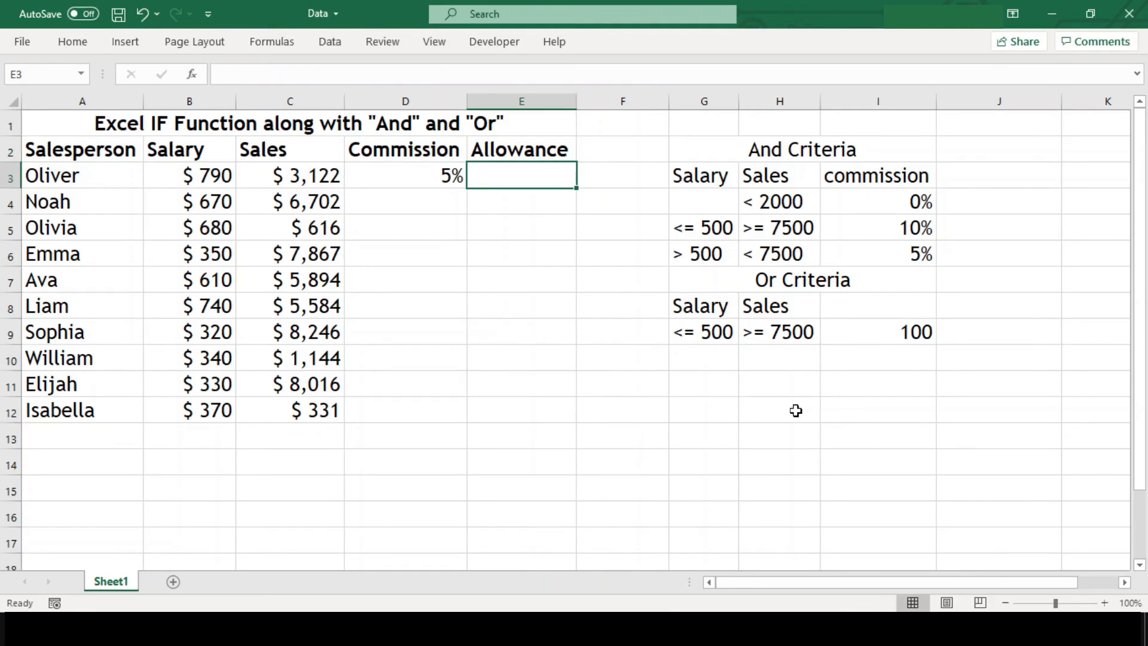
type("=IF")
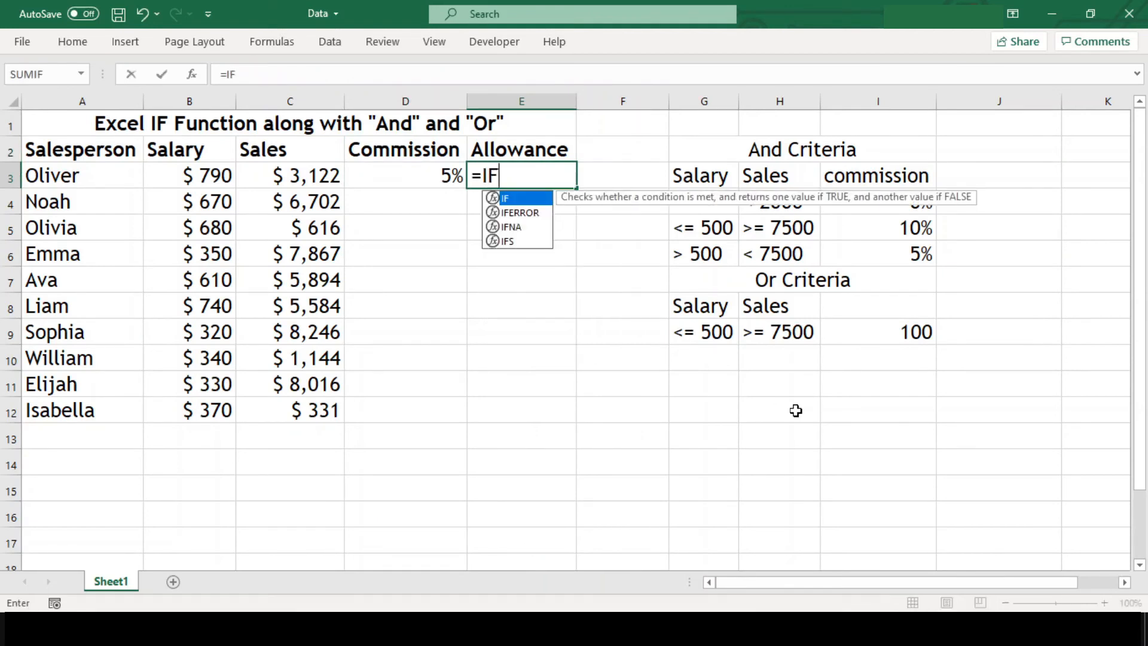
type("(")
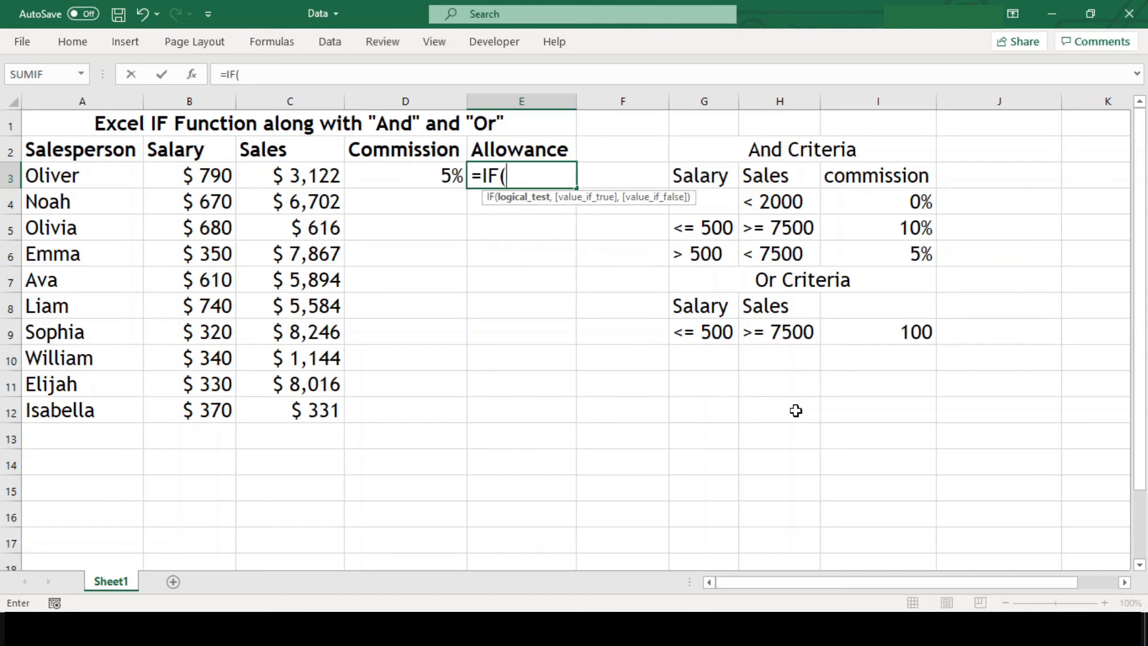
type("OR(")
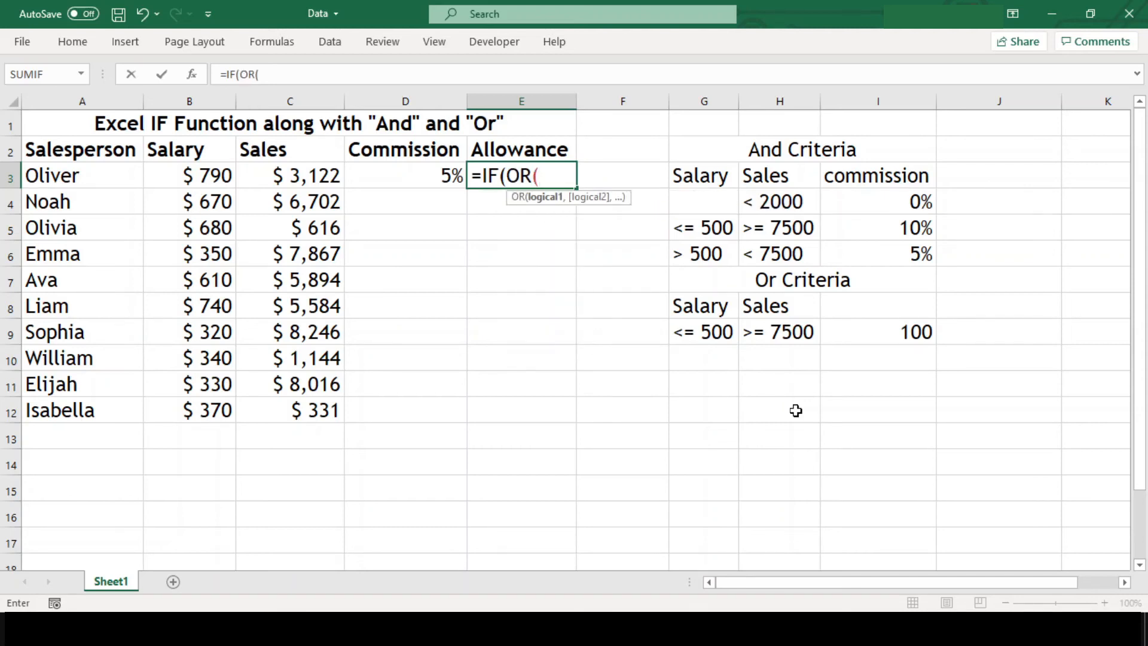
type("B")
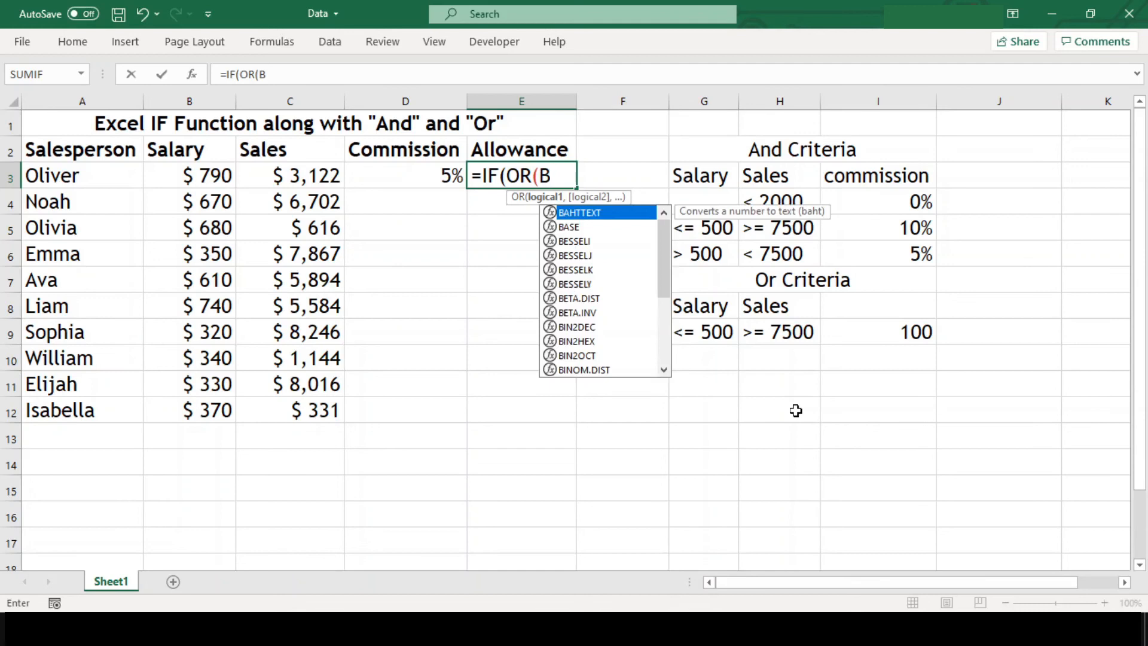
type("3<=")
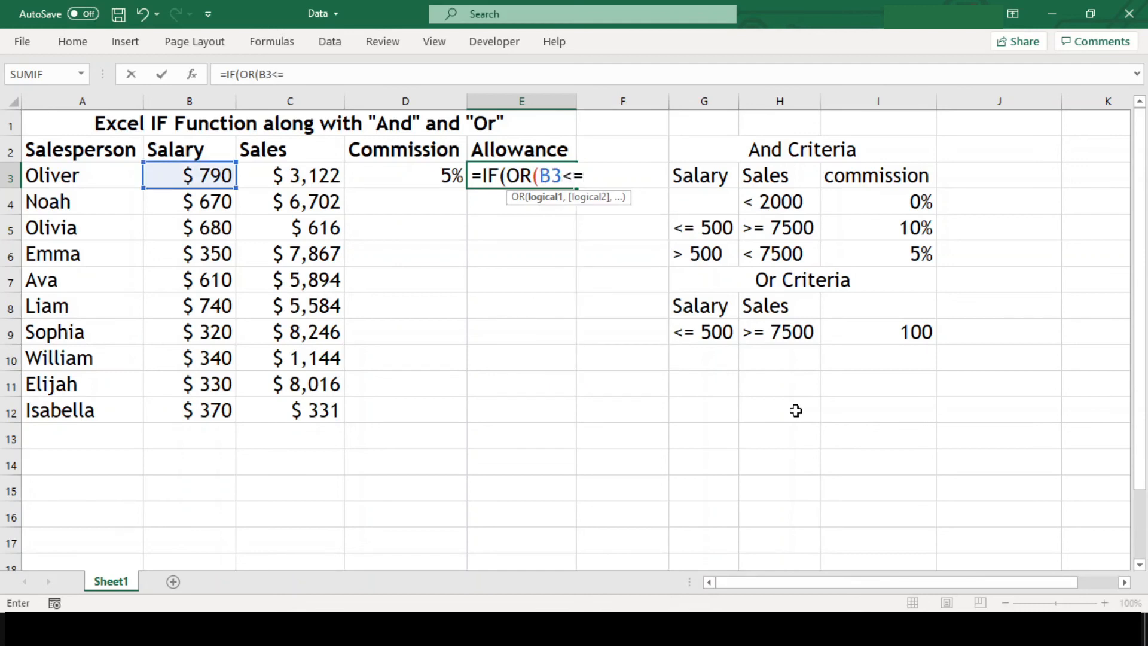
type("500,C3>=")
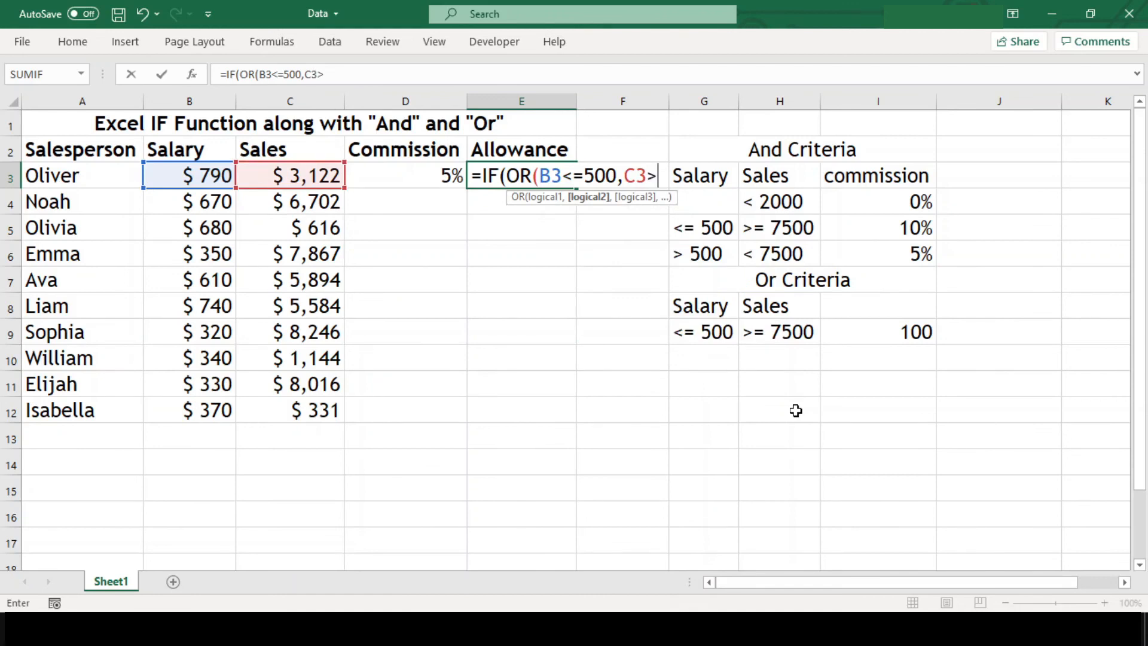
type("7")
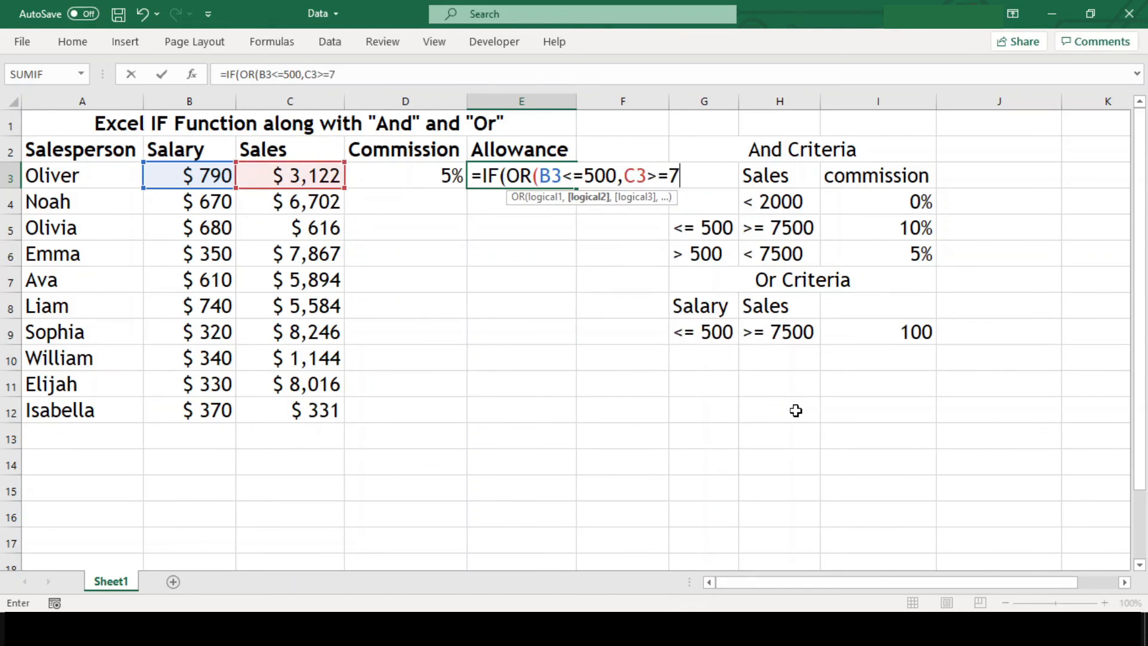
type("500),100,0")
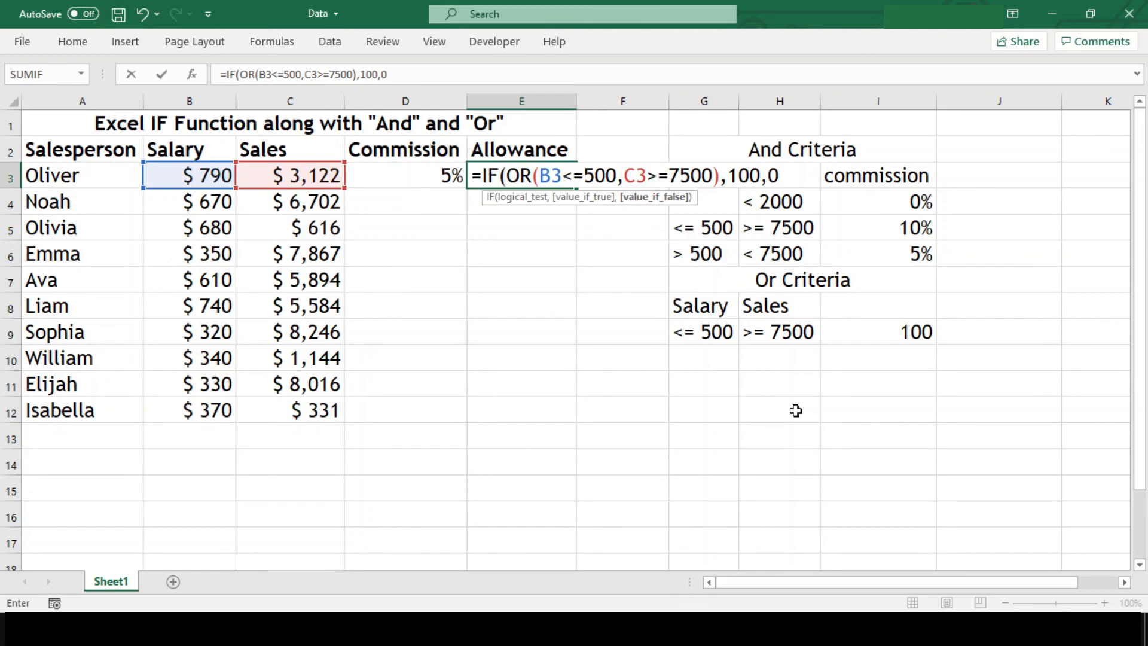
type(")")
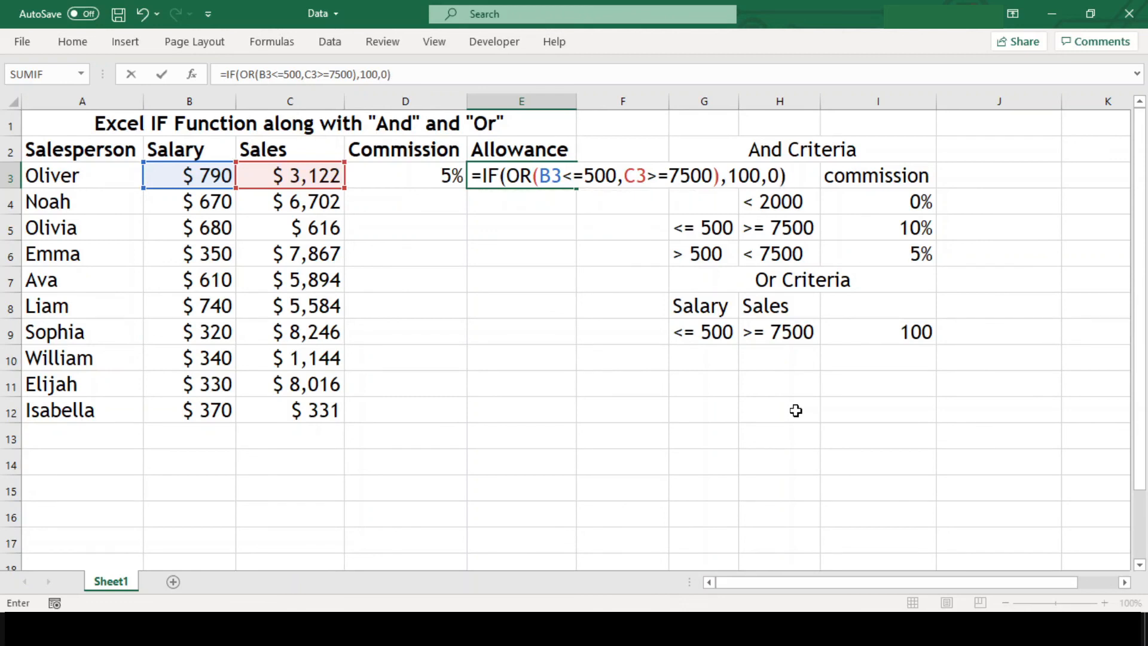
key("Return")
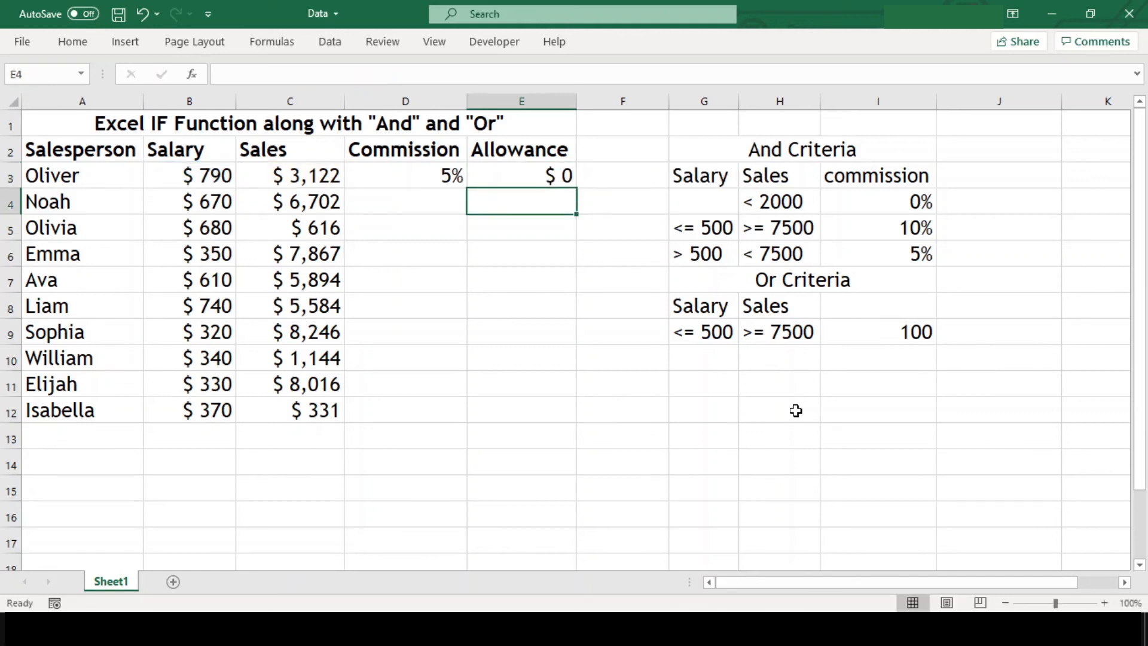
Step: Copy the commission and allowance formulas in D3:E3 down through row 12, and deselect the filled range
key("Up")
key("Left")
key("shift+Right")
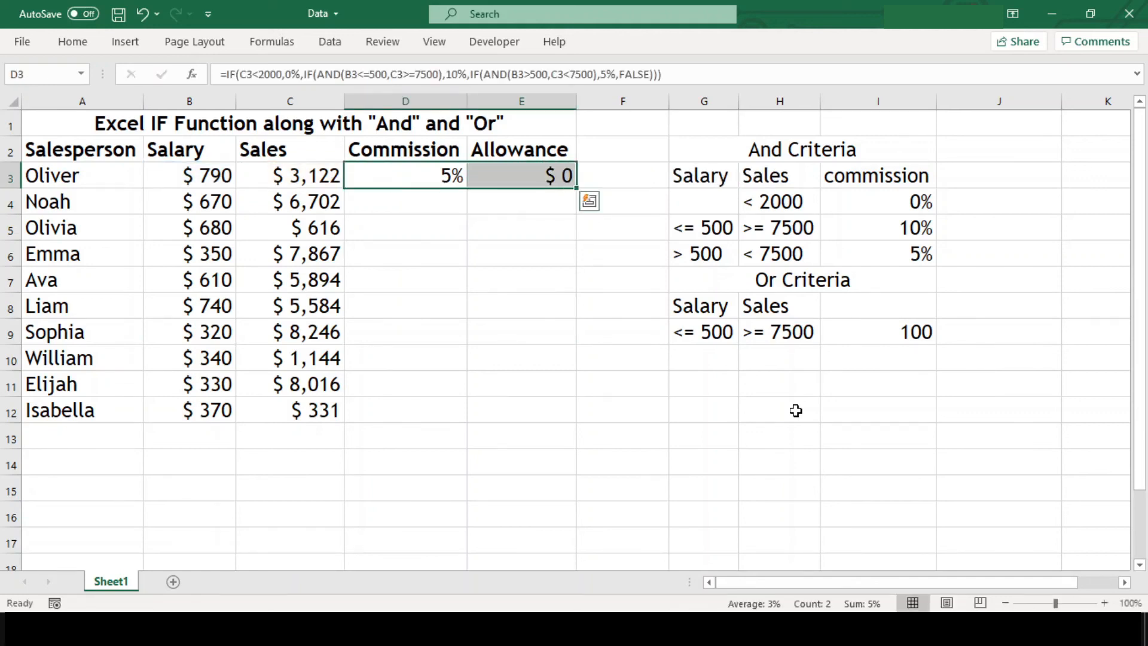
key("ctrl+c")
key("shift+Down")
key("shift+Down")
key("shift+Down")
key("shift+Down")
key("shift+Down")
key("shift+Down")
key("shift+Down")
key("shift+Down")
key("shift+Down")
key("shift+Down")
key("shift+Up")
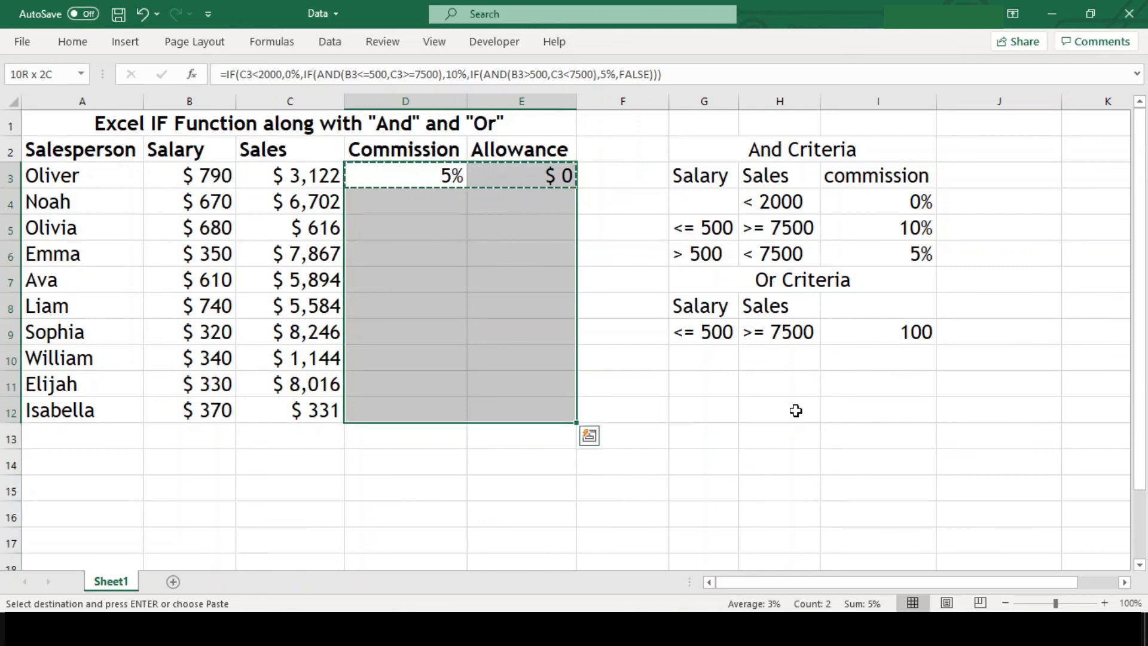
key("Return")
key("Up")
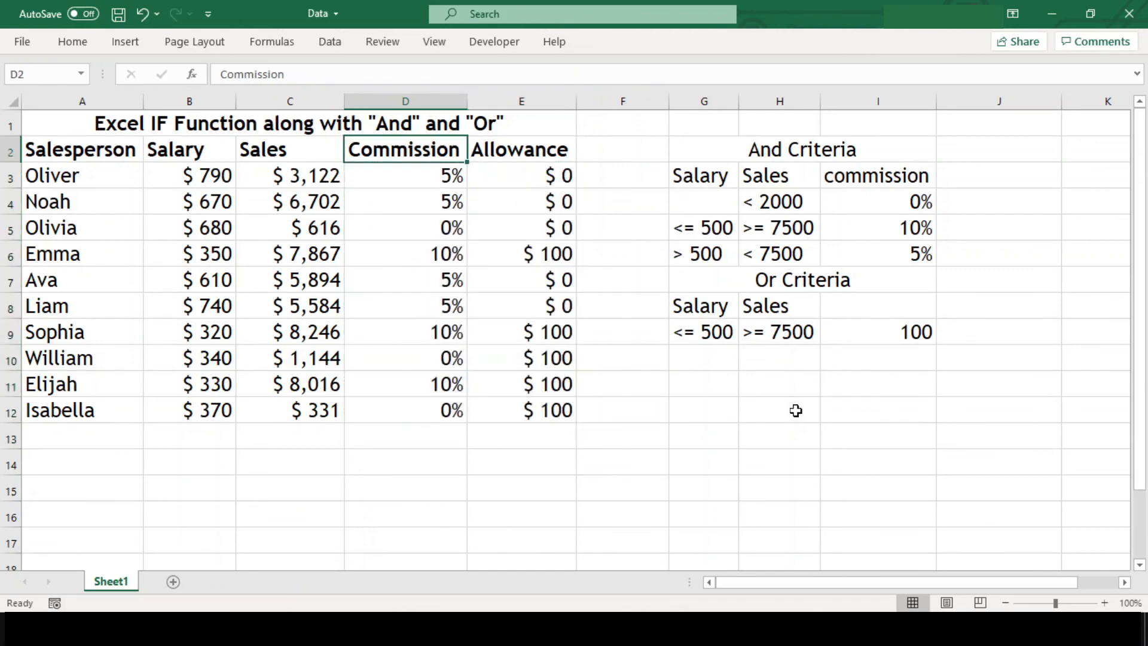
left_click(796, 410)
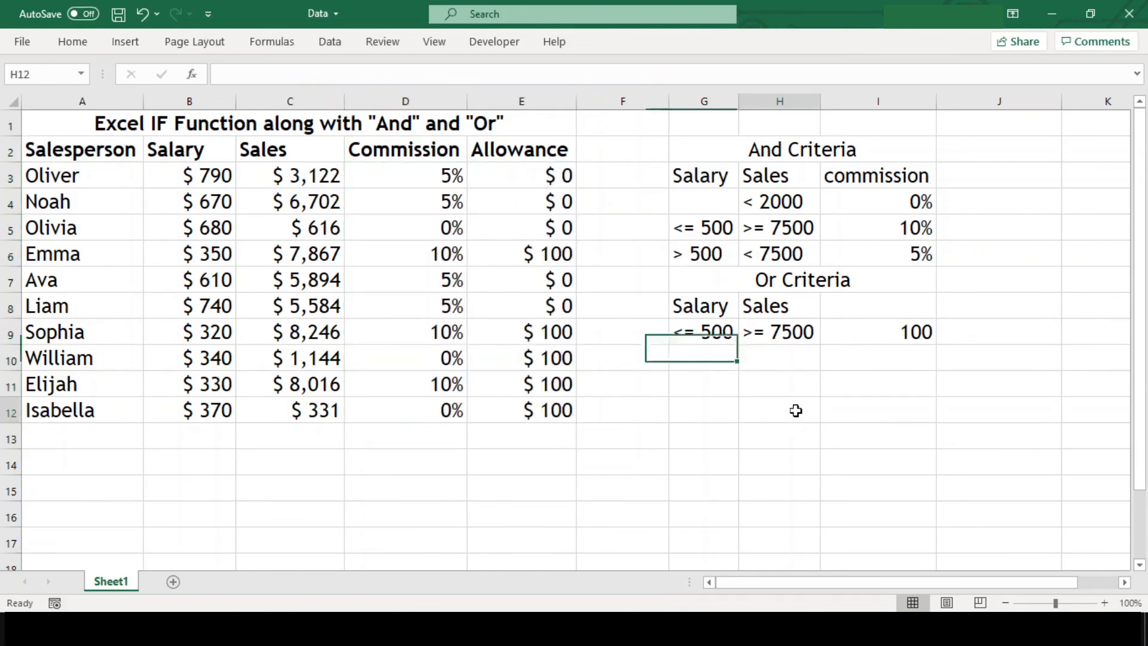